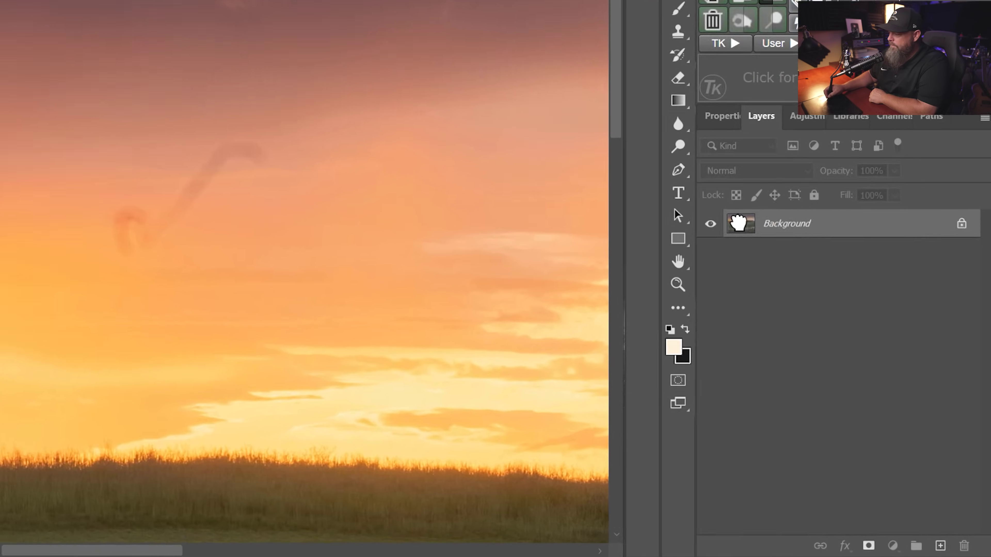
Step: Duplicate the Background layer and set up the Spot Healing Brush with a brush size of 90
left_click_drag(829, 330, 972, 538)
left_click_drag(920, 519, 911, 540)
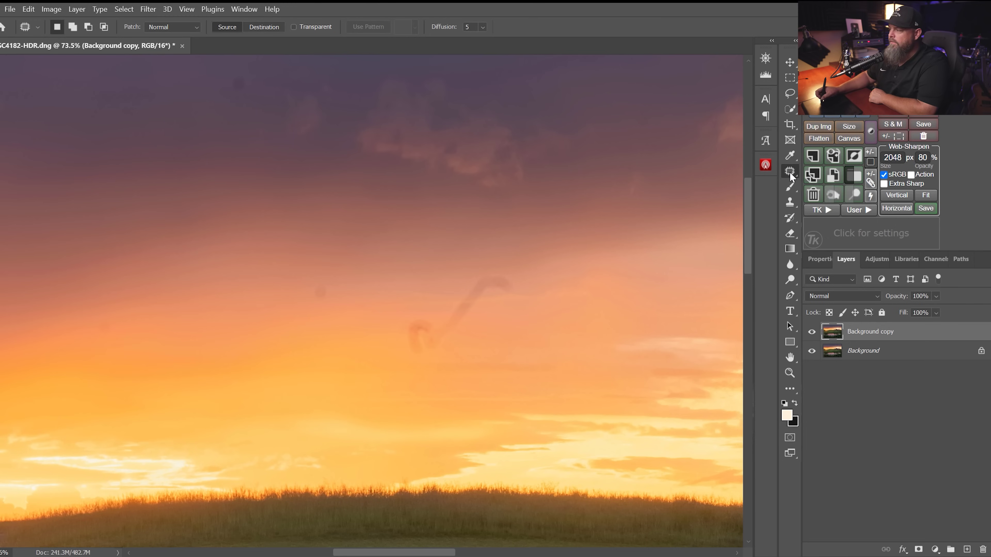
left_click(790, 171)
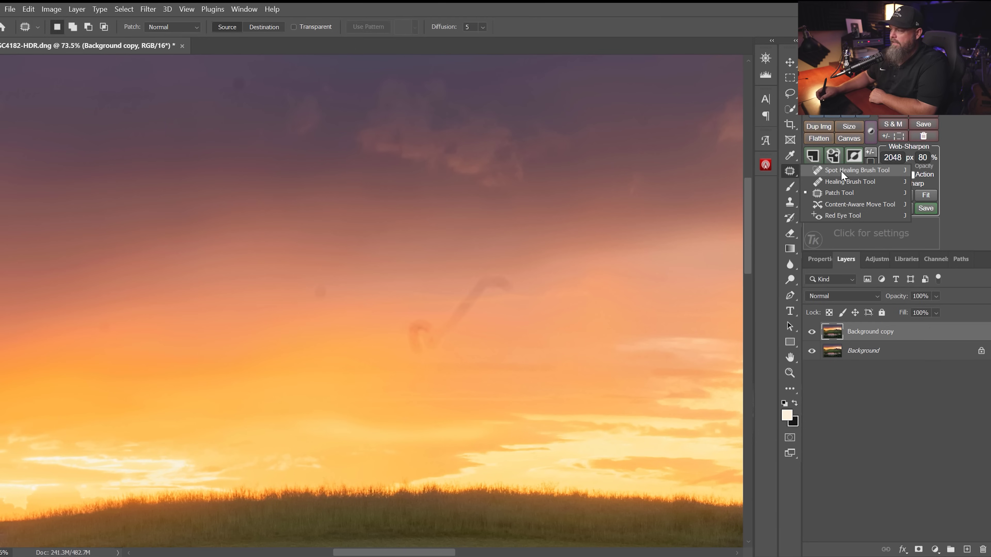
left_click(688, 309)
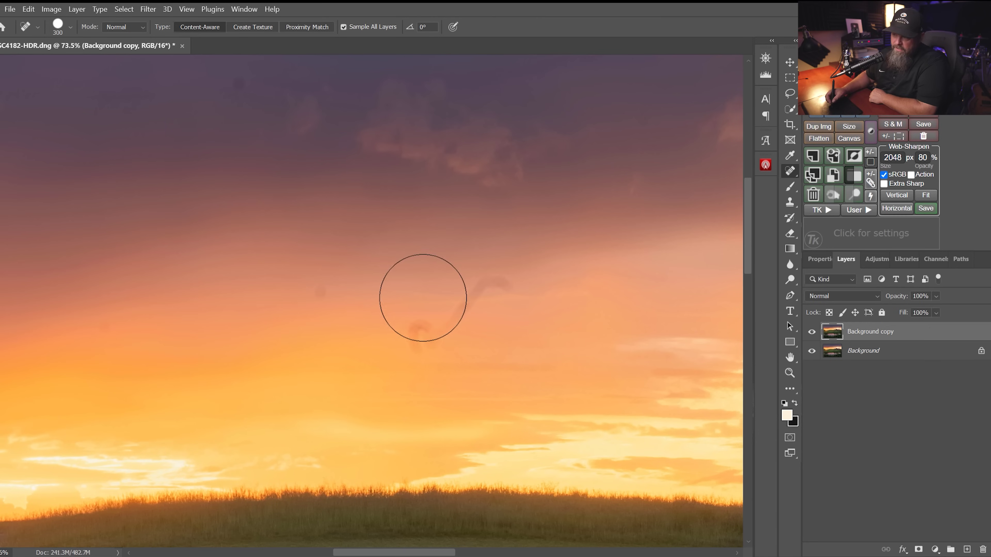
key("bracketleft")
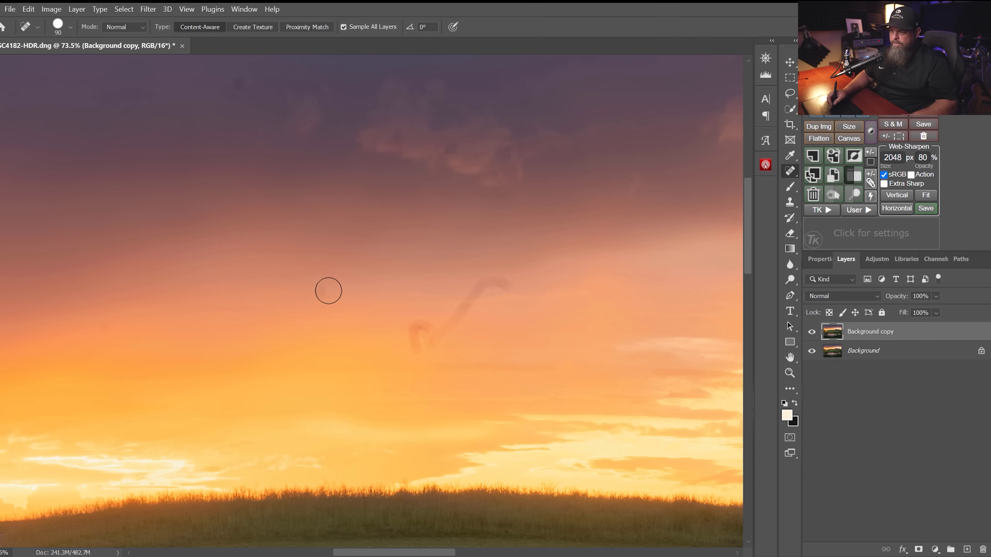
Step: Heal the round dust spot and the curved dark streak in the orange sky using a brush size of 80
left_click_drag(336, 290, 372, 276)
key("bracketleft")
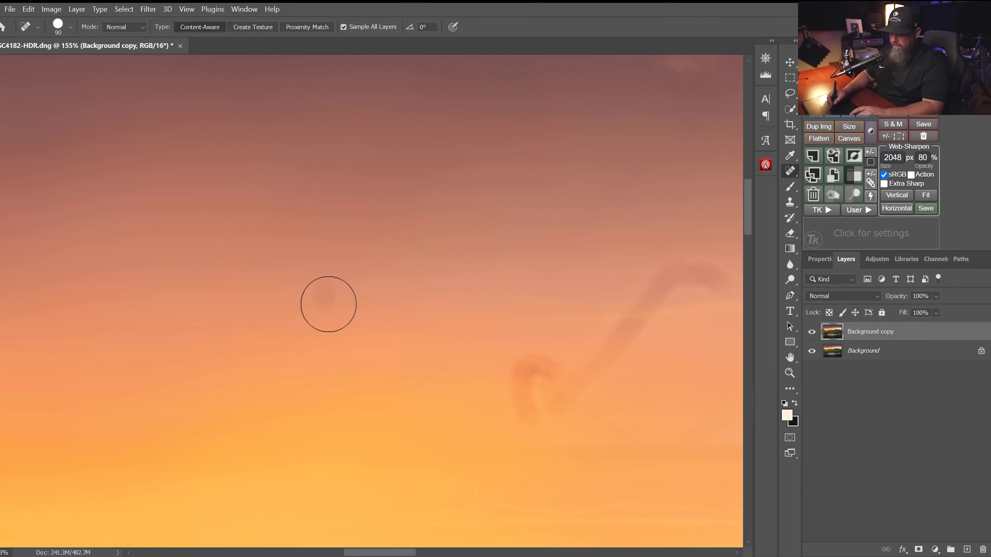
left_click_drag(332, 312, 349, 300)
left_click_drag(442, 250, 569, 394)
mouse_move(558, 324)
left_mouse_down()
mouse_move(562, 272)
mouse_move(254, 400)
left_mouse_up()
left_click_drag(531, 376, 331, 254)
mouse_move(423, 270)
left_mouse_down()
mouse_move(374, 276)
mouse_move(298, 249)
mouse_move(193, 387)
mouse_move(165, 354)
mouse_move(191, 403)
left_mouse_up()
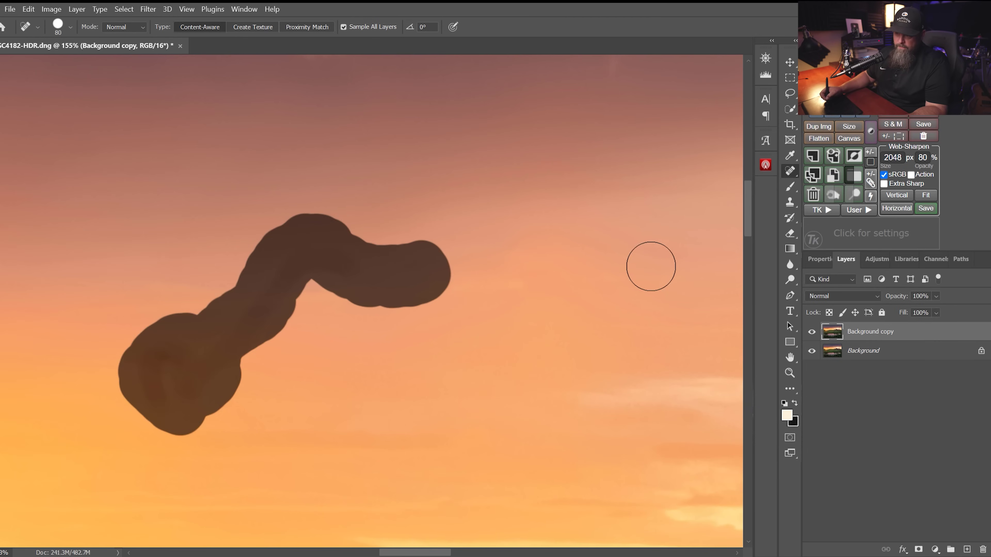
mouse_move(254, 304)
left_mouse_down()
mouse_move(272, 365)
mouse_move(488, 287)
mouse_move(201, 376)
mouse_move(228, 469)
left_mouse_up()
Step: Heal the dark dust spots in the purple and pink clouds of the upper sky
left_click_drag(396, 290, 404, 279)
mouse_move(293, 215)
left_mouse_down()
mouse_move(301, 191)
mouse_move(507, 350)
left_mouse_up()
left_click_drag(510, 239, 283, 420)
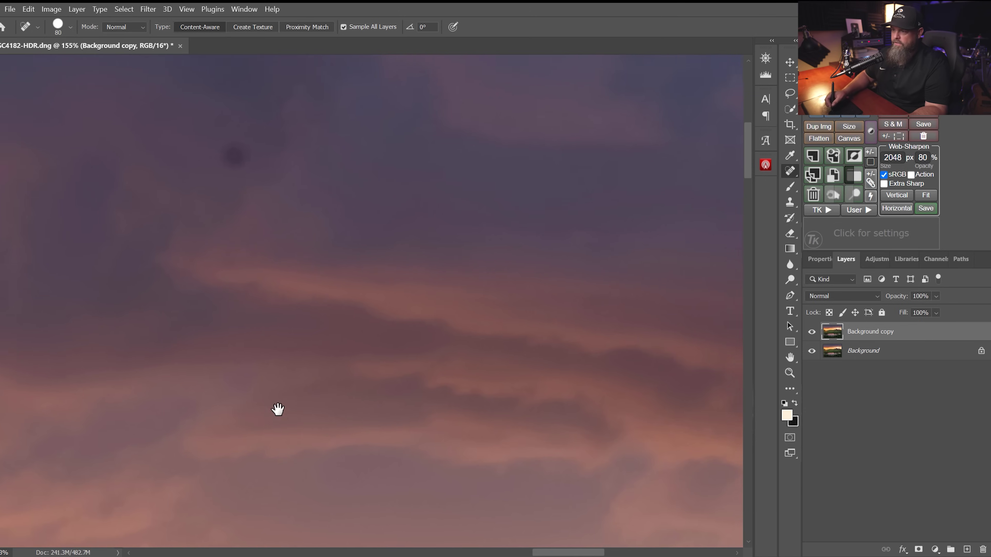
left_click(292, 166)
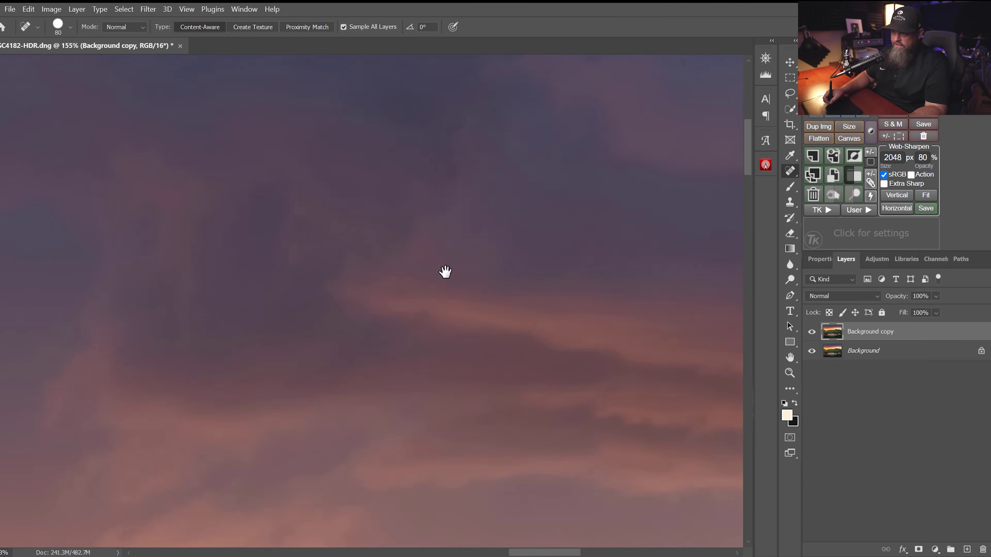
left_click_drag(353, 263, 654, 336)
left_click_drag(410, 293, 527, 363)
left_click(369, 198)
left_click_drag(234, 208, 265, 214)
left_click_drag(259, 274, 533, 228)
left_click(413, 284)
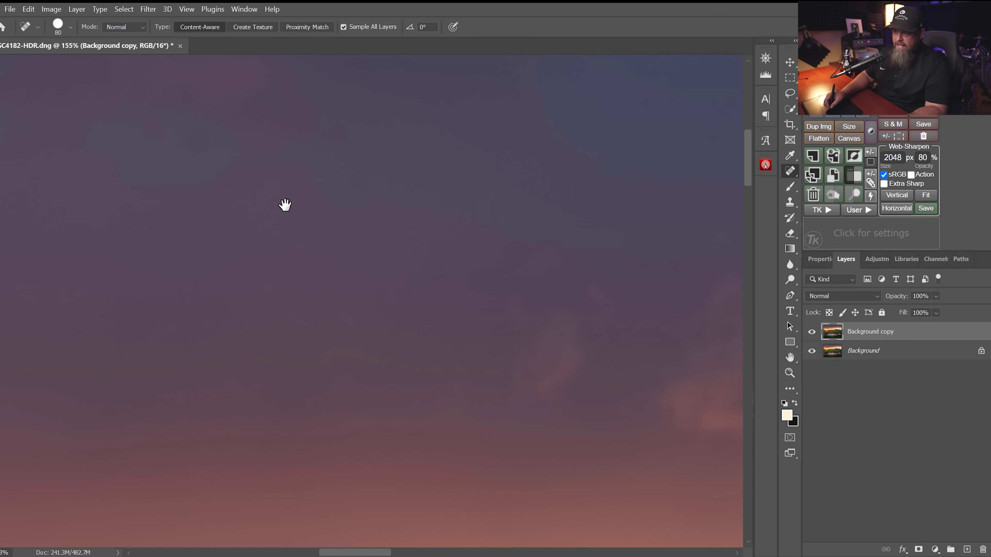
Step: Heal the faint dust spots in the dark blue sky along the photo's top edge
left_click_drag(284, 205, 454, 277)
left_click(393, 244)
left_click_drag(272, 239, 598, 354)
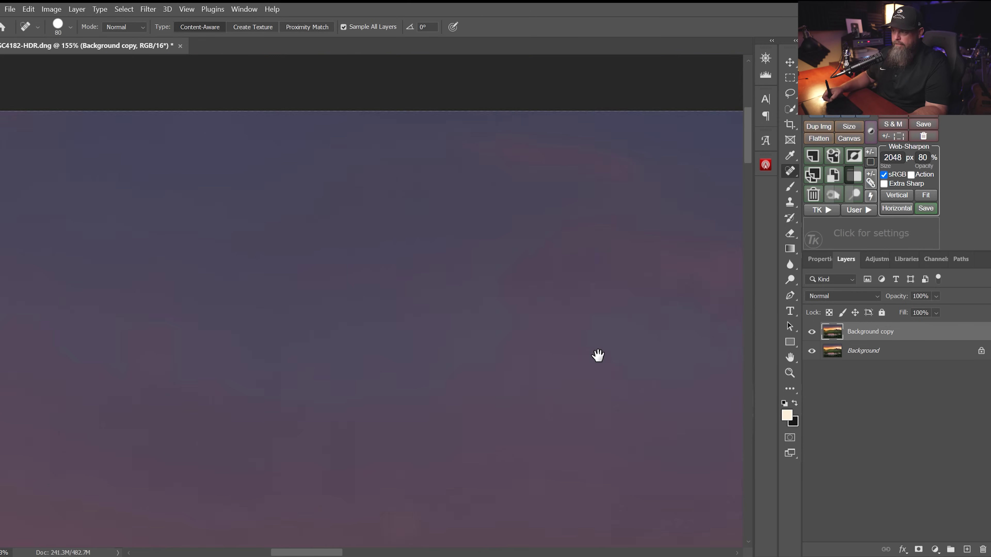
mouse_move(252, 193)
left_mouse_down()
mouse_move(422, 255)
mouse_move(387, 268)
mouse_move(524, 250)
mouse_move(372, 206)
mouse_move(273, 81)
left_mouse_up()
left_click(107, 304)
Step: Heal the dust spots across the orange sky and in the pale clouds near the photo's right edge
left_click_drag(381, 388, 336, 325)
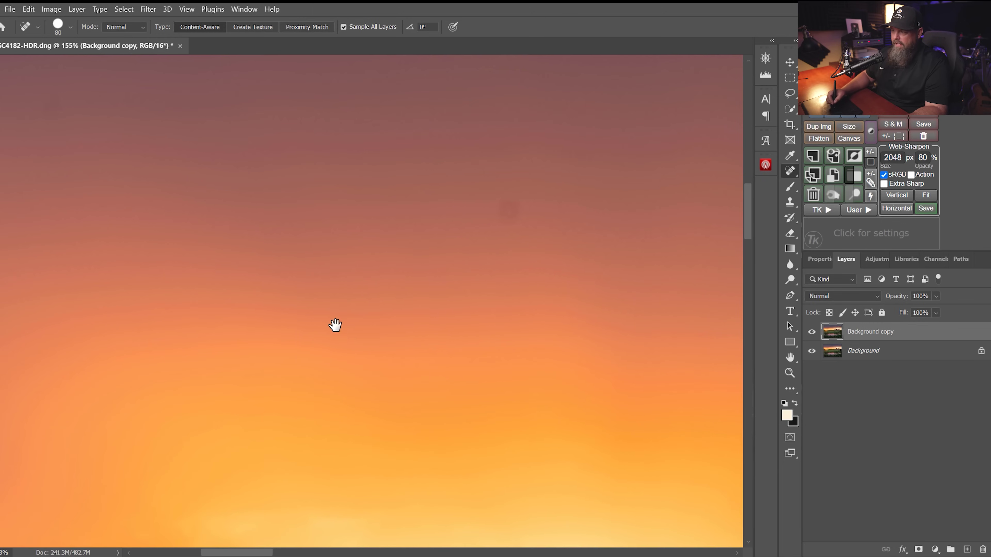
left_click_drag(438, 341, 274, 356)
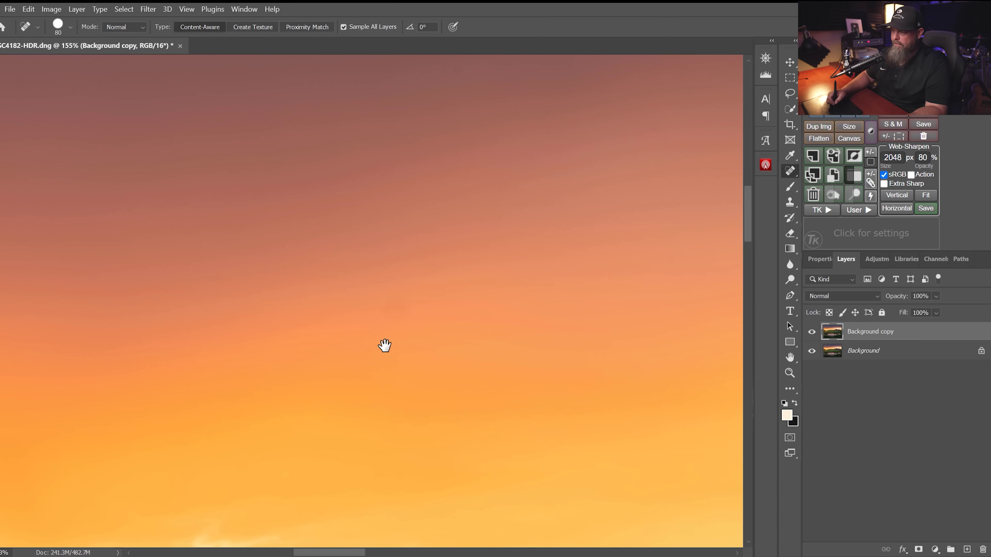
mouse_move(516, 363)
left_mouse_down()
mouse_move(345, 278)
mouse_move(418, 290)
mouse_move(229, 349)
mouse_move(548, 310)
mouse_move(469, 230)
mouse_move(318, 264)
mouse_move(478, 239)
mouse_move(465, 378)
mouse_move(499, 327)
mouse_move(374, 313)
mouse_move(389, 403)
mouse_move(382, 377)
left_mouse_up()
left_click(387, 312)
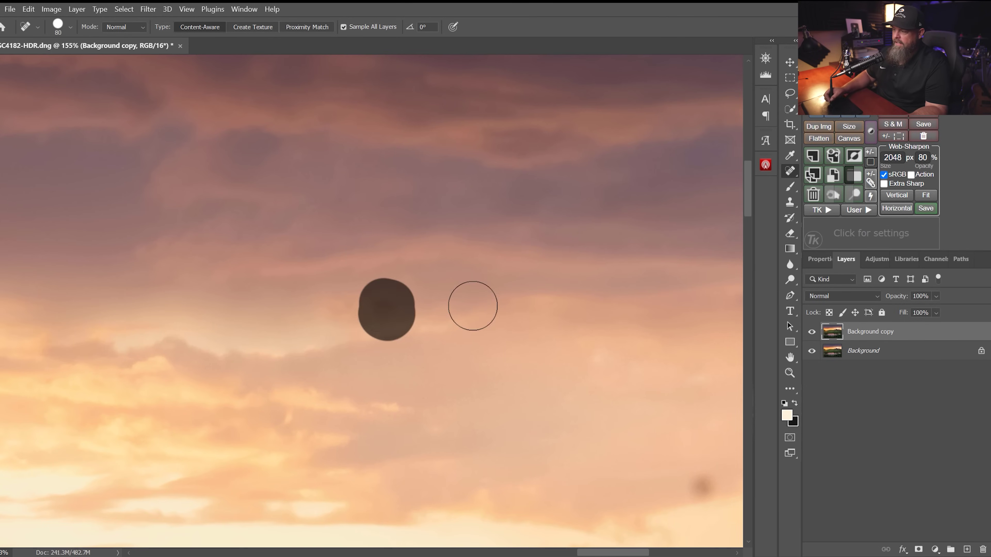
left_click_drag(498, 348, 438, 363)
left_click(435, 367)
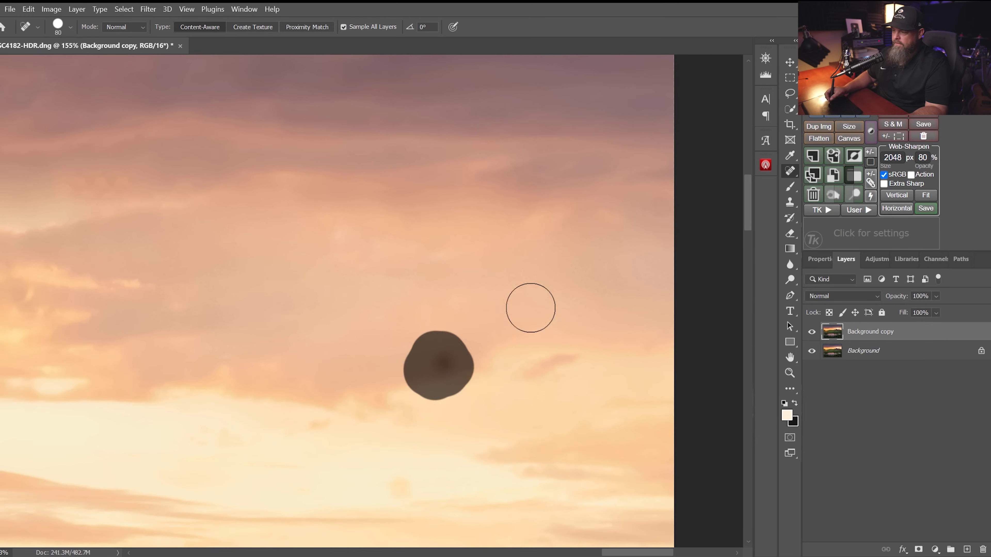
Step: Heal the remaining dust spots in the bright clouds and purple sky on the photo's right side
left_click_drag(463, 260, 604, 230)
left_click_drag(554, 263, 417, 359)
left_click(508, 271)
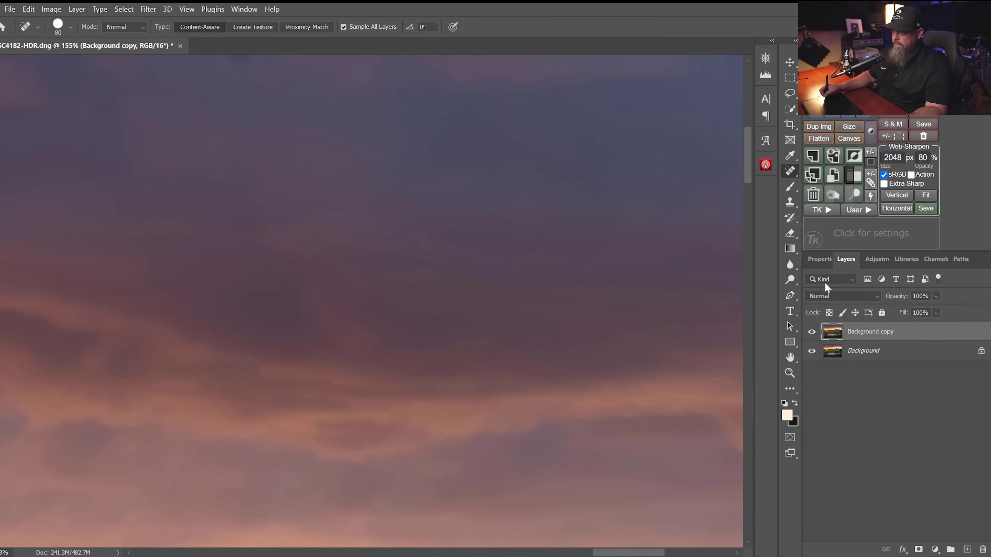
mouse_move(466, 390)
left_mouse_down()
mouse_move(429, 394)
mouse_move(493, 275)
mouse_move(422, 283)
mouse_move(439, 321)
left_mouse_up()
left_click(436, 323)
mouse_move(409, 394)
left_mouse_down()
mouse_move(292, 416)
mouse_move(336, 421)
left_mouse_up()
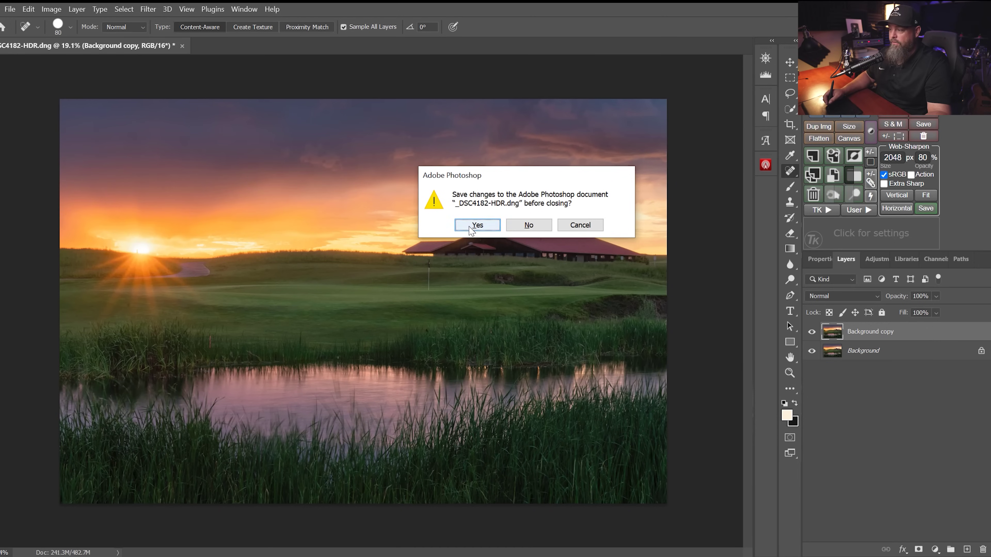
Step: Save the changes to the sunset photo, close it, and switch back to Lightroom Classic
left_click(488, 226)
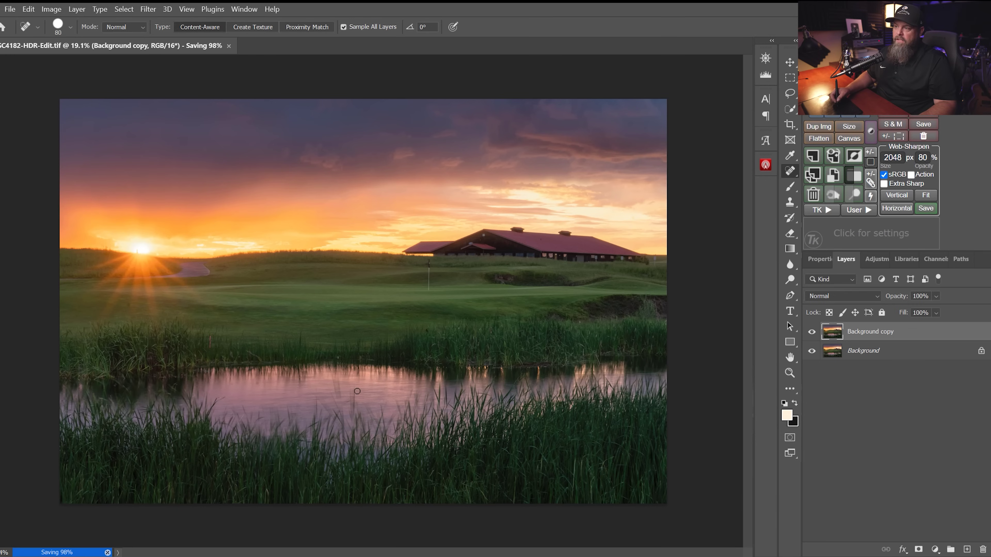
key("ctrl+w")
key("alt+Tab")
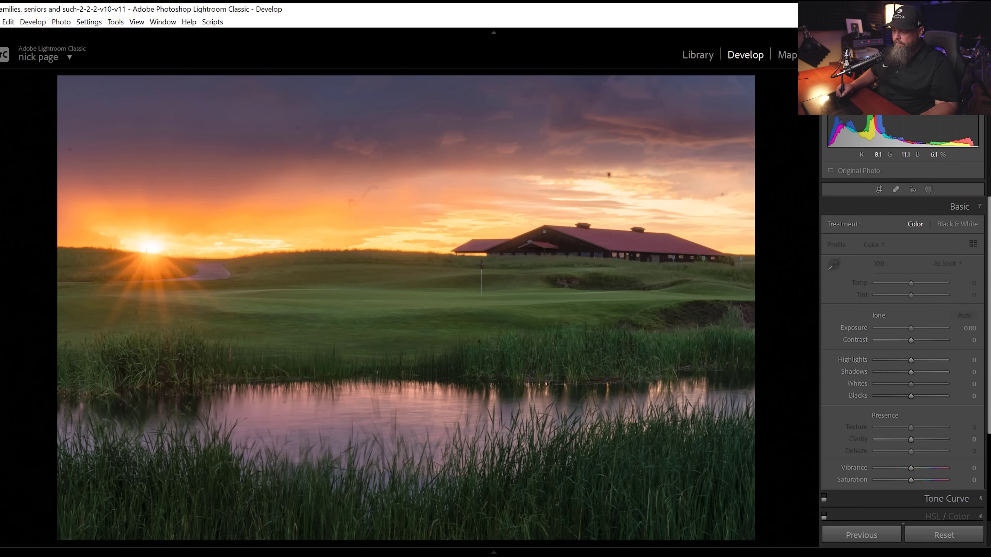
Step: Open the rainbow river photo from Lightroom for editing in Adobe Photoshop 2022
mouse_move(498, 551)
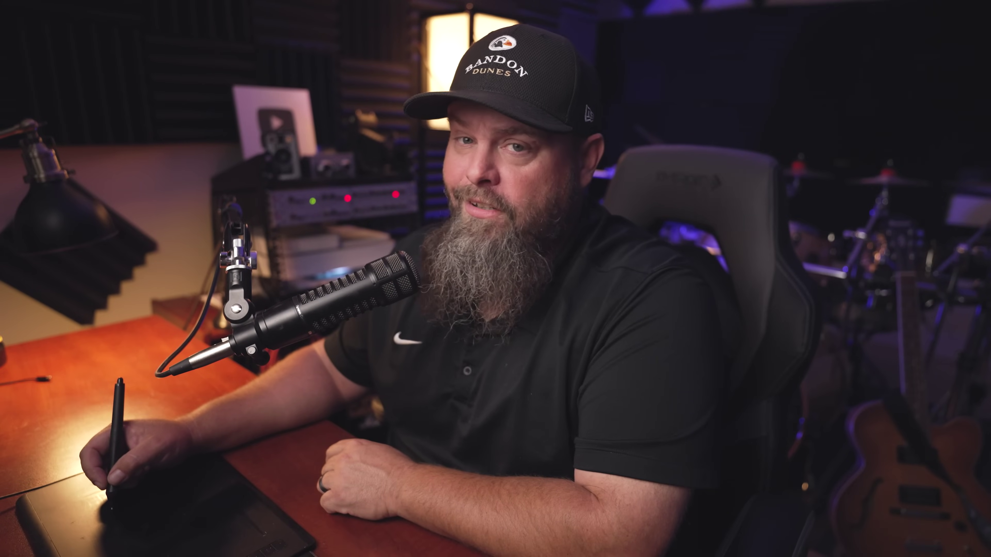
right_click(408, 238)
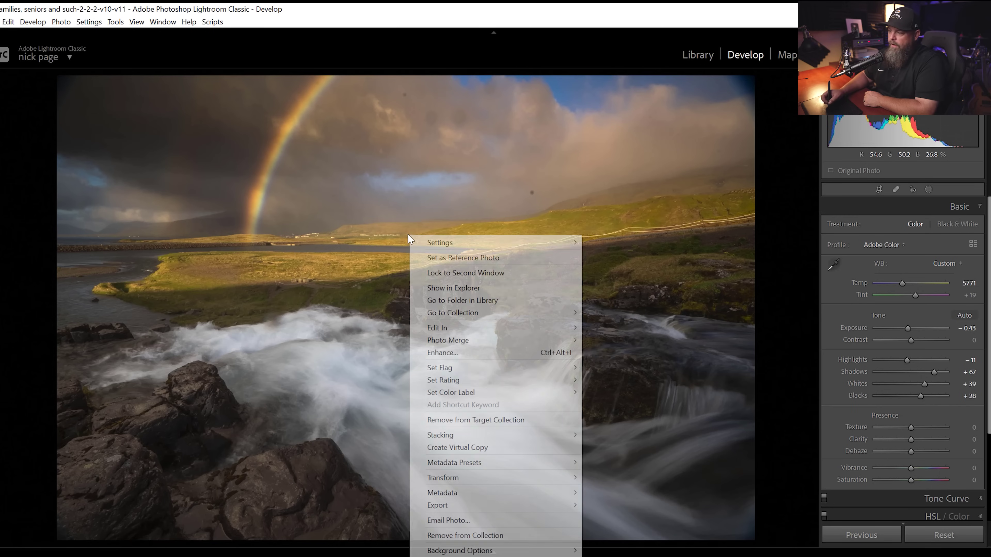
mouse_move(468, 327)
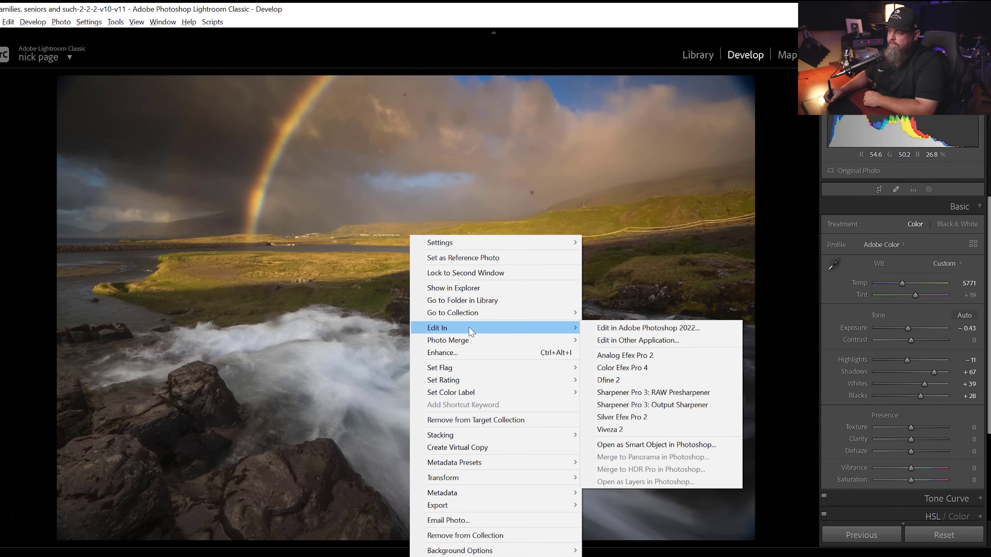
left_click(648, 328)
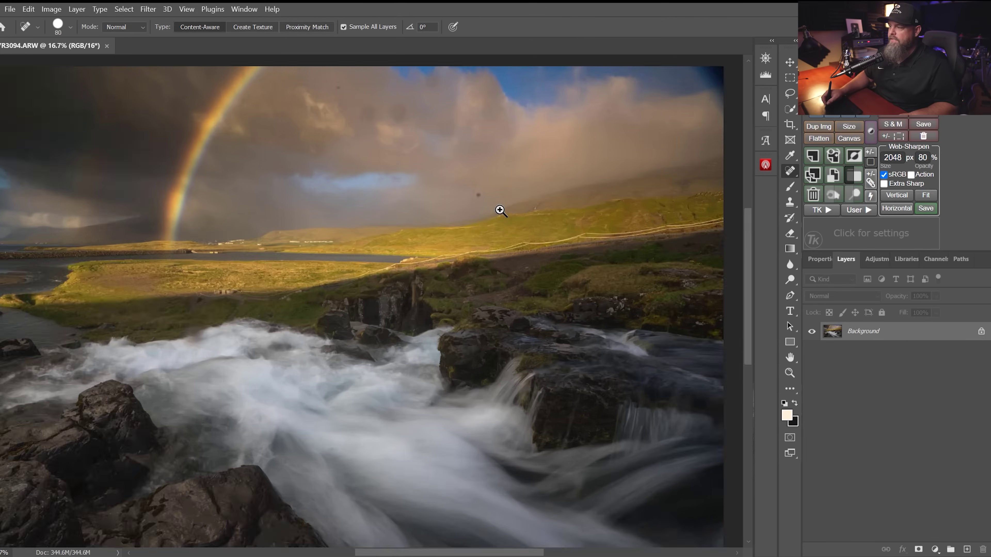
Step: Inspect the rainbow photo's sky for dust spots and duplicate its Background layer
left_click_drag(500, 210, 591, 207)
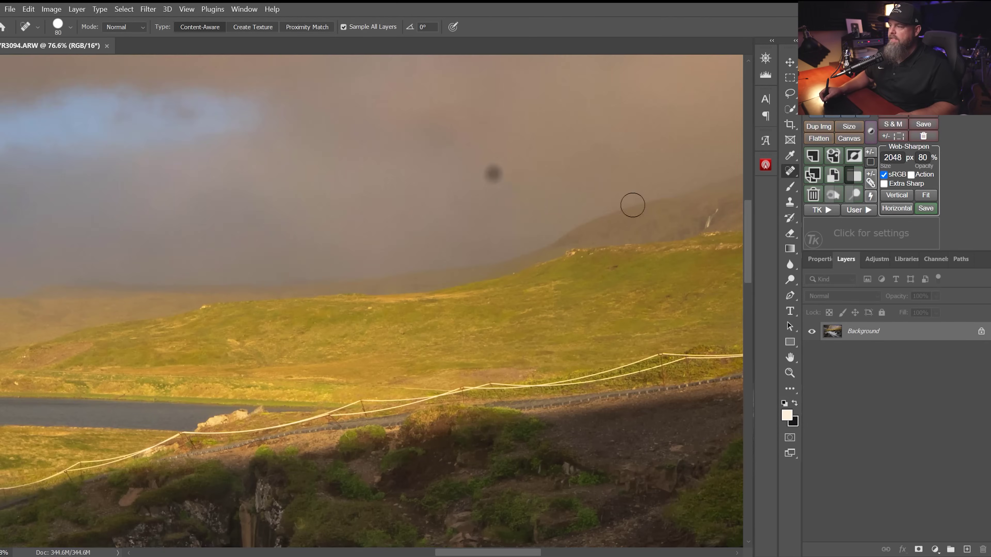
left_click_drag(546, 148, 531, 327)
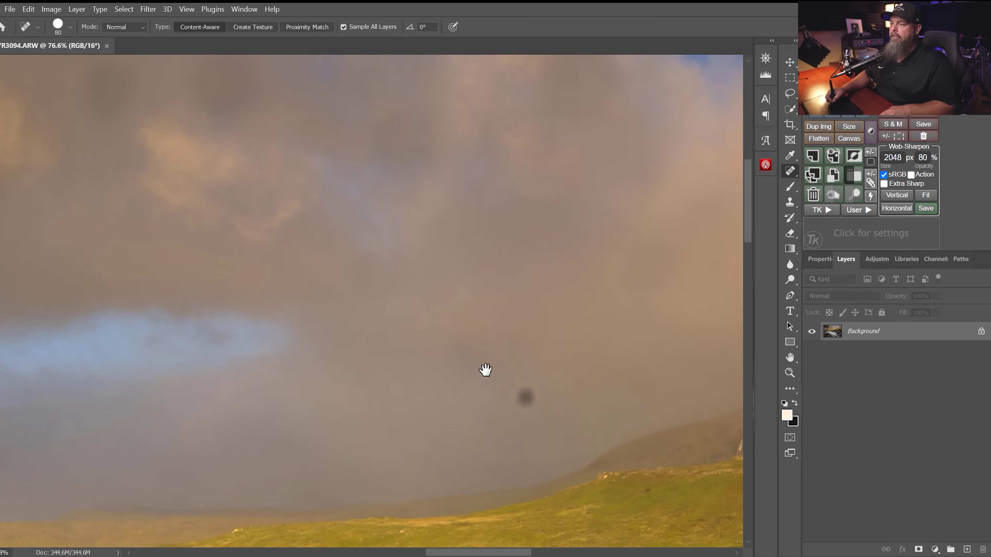
left_click_drag(340, 200, 417, 317)
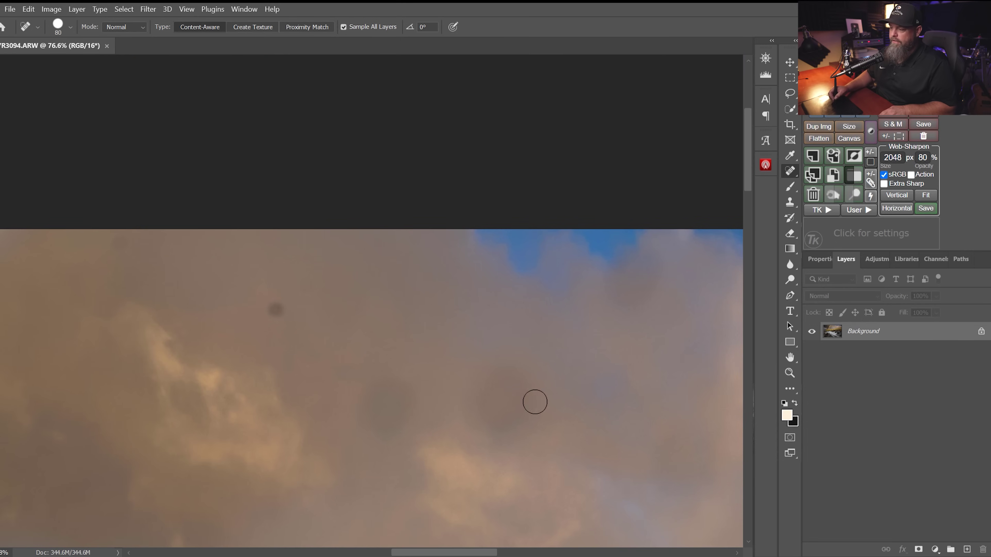
left_click_drag(622, 352, 122, 380)
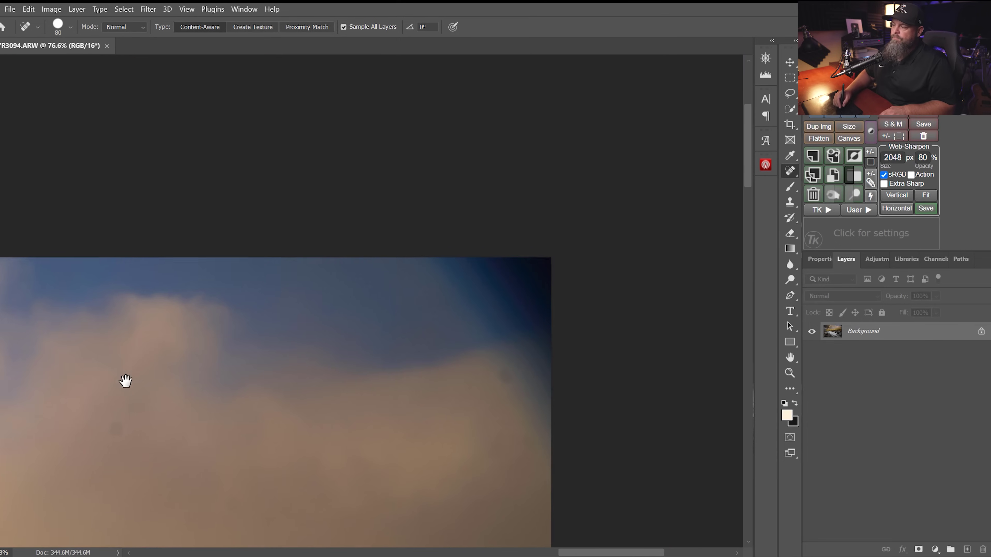
left_click_drag(241, 388, 163, 448)
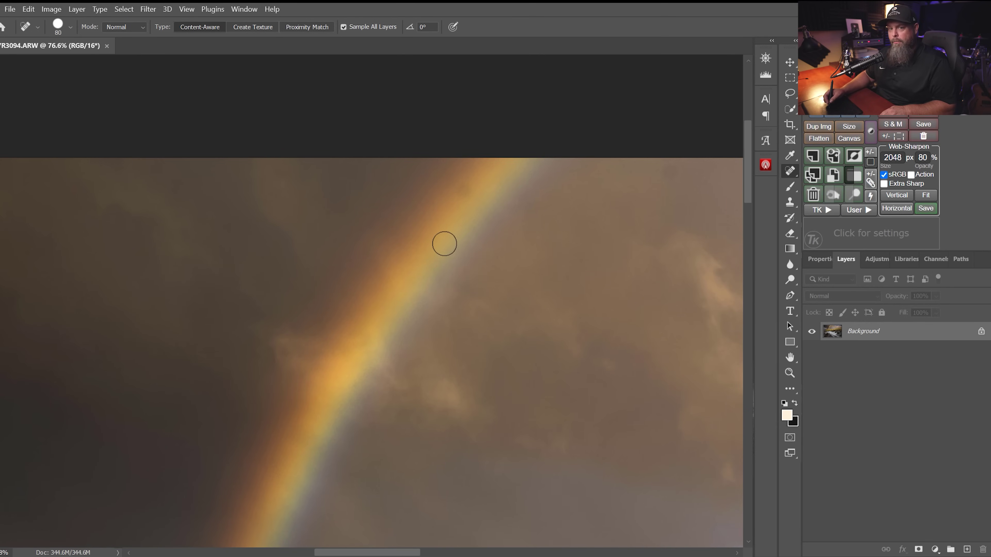
mouse_move(567, 298)
left_mouse_down()
mouse_move(476, 275)
mouse_move(588, 270)
mouse_move(497, 301)
mouse_move(487, 279)
mouse_move(533, 276)
mouse_move(391, 440)
left_mouse_up()
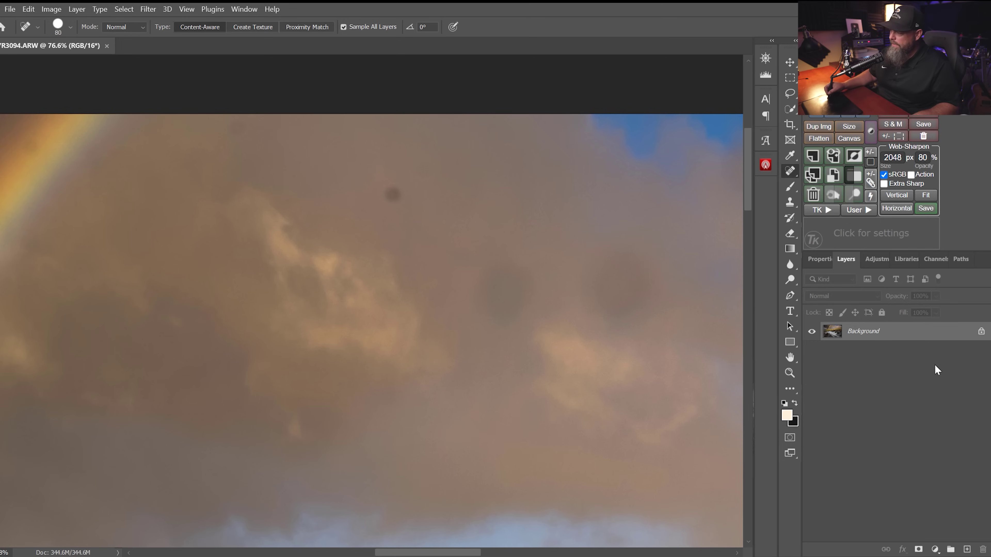
left_click_drag(832, 332, 966, 549)
Step: Heal the small dark dust spot in the clouds between the rainbow and the two large blotches
left_click_drag(456, 221, 299, 279)
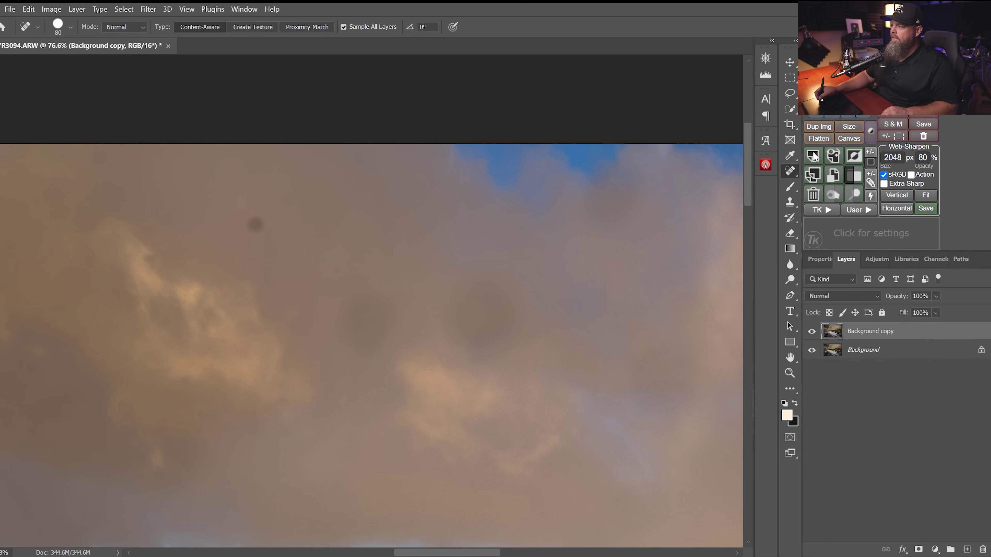
mouse_move(388, 311)
left_mouse_down()
mouse_move(369, 324)
mouse_move(384, 342)
left_mouse_up()
mouse_move(503, 291)
left_mouse_down()
mouse_move(495, 298)
mouse_move(509, 320)
mouse_move(483, 305)
left_mouse_up()
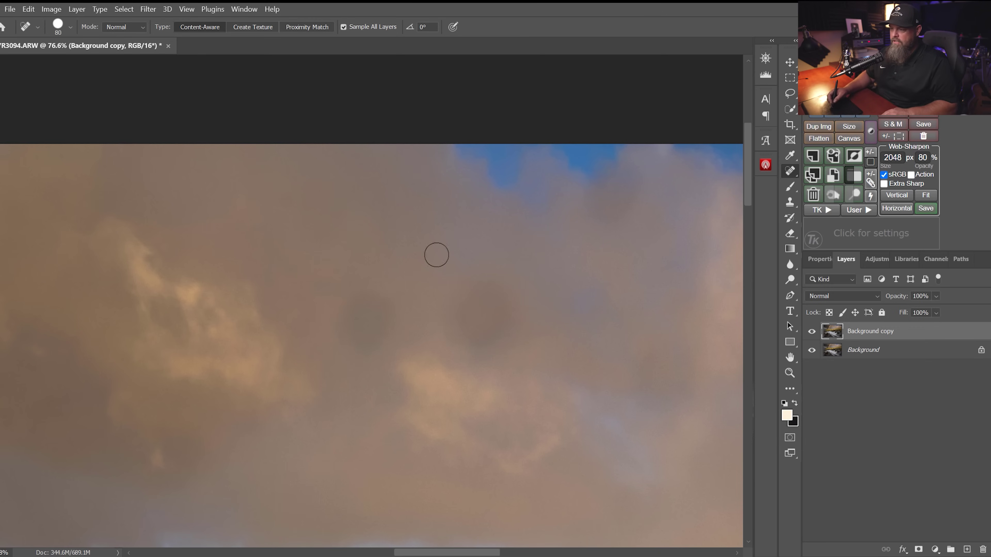
Step: Heal the three small dust spots in the hazy clouds on the photo's right side
left_click_drag(497, 283, 343, 288)
scroll(442, 282, "down", 3)
left_click_drag(441, 282, 347, 316)
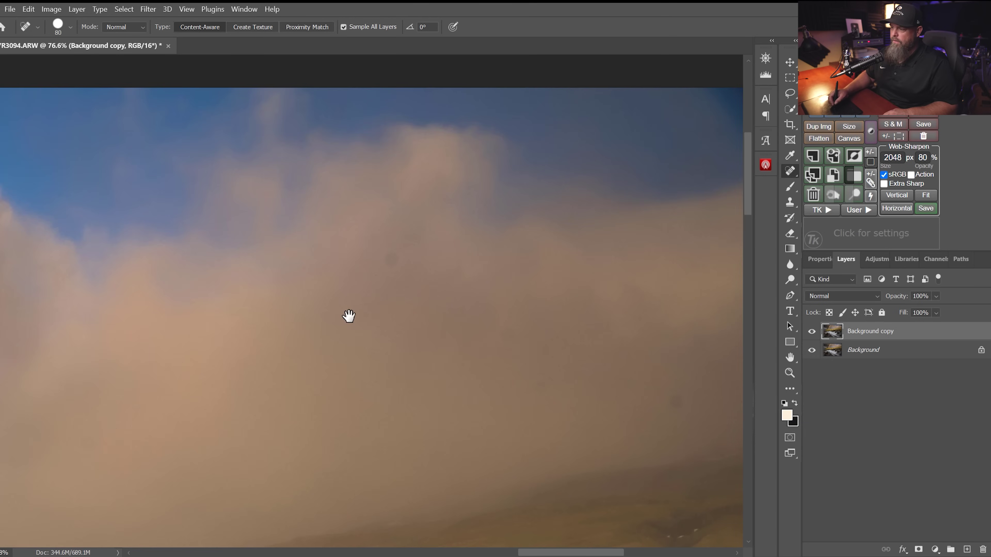
left_click(397, 262)
left_click(515, 335)
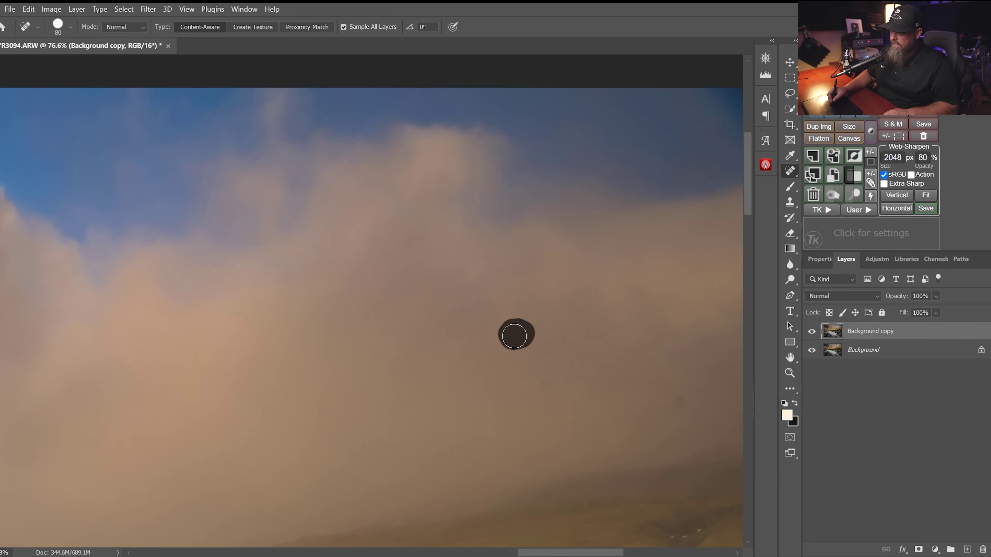
left_click_drag(691, 402, 678, 389)
Step: Heal the remaining spots in the rest of the photo, down to the blurred white water
mouse_move(460, 357)
left_mouse_down()
mouse_move(235, 327)
mouse_move(400, 307)
mouse_move(374, 313)
left_mouse_up()
left_click(468, 185)
mouse_move(445, 369)
left_mouse_down()
mouse_move(462, 279)
mouse_move(362, 304)
mouse_move(513, 248)
left_mouse_up()
left_click_drag(568, 218, 552, 230)
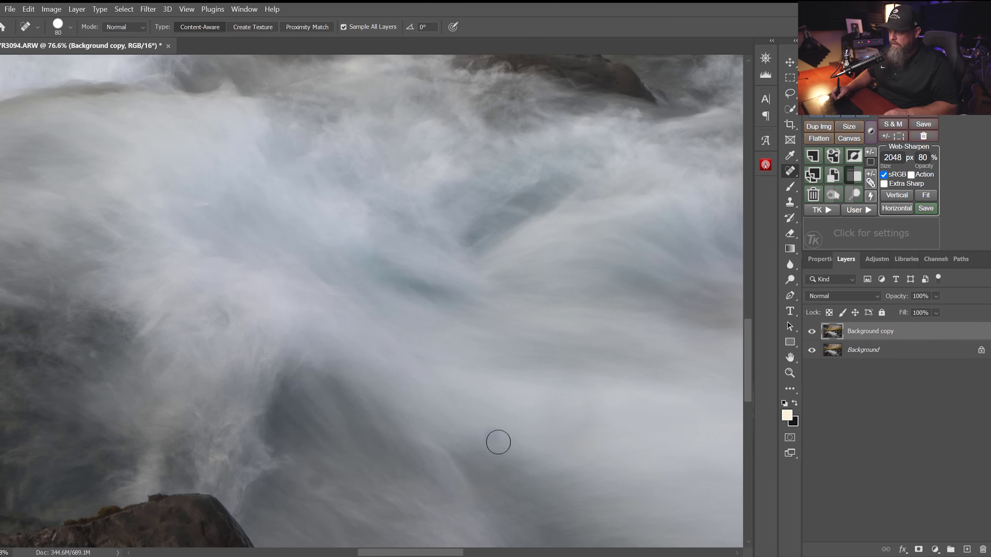
left_click(495, 439)
left_click(315, 486)
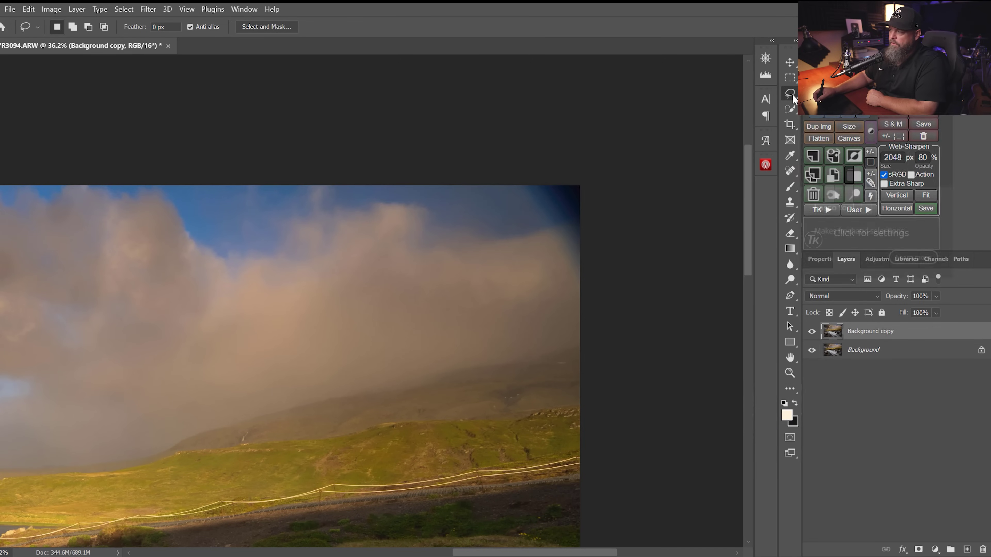
Step: Lasso the photo's dark upper-right corner and Content-Aware Fill it to a new layer, sampling only the band of sky beside the selection
mouse_move(537, 167)
left_mouse_down()
mouse_move(514, 173)
mouse_move(514, 199)
left_mouse_up()
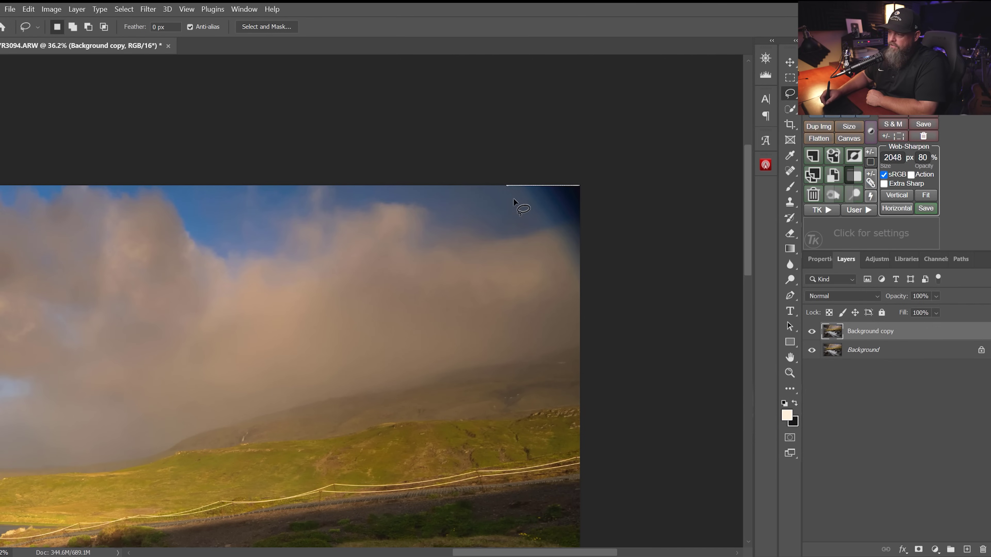
left_click_drag(618, 166, 581, 184)
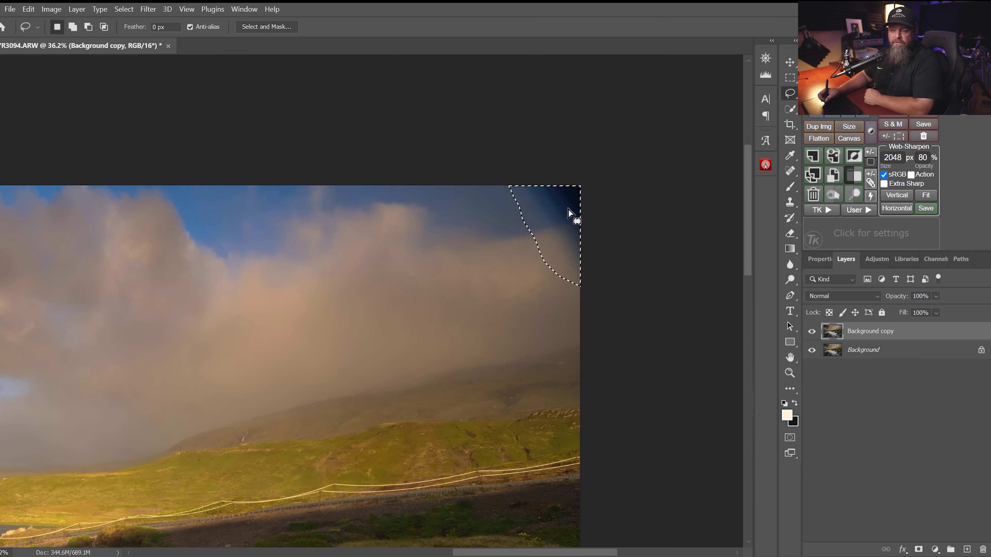
right_click(557, 213)
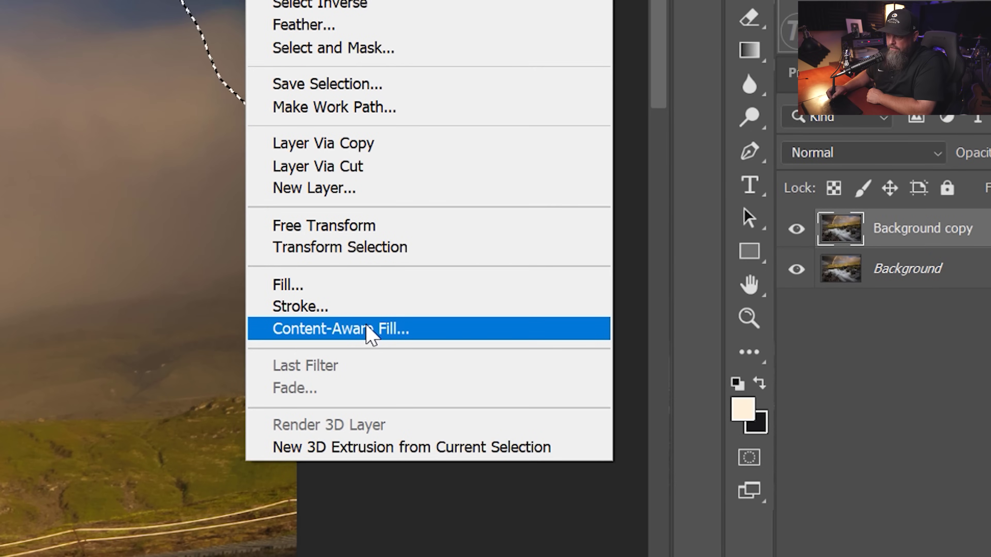
left_click(366, 328)
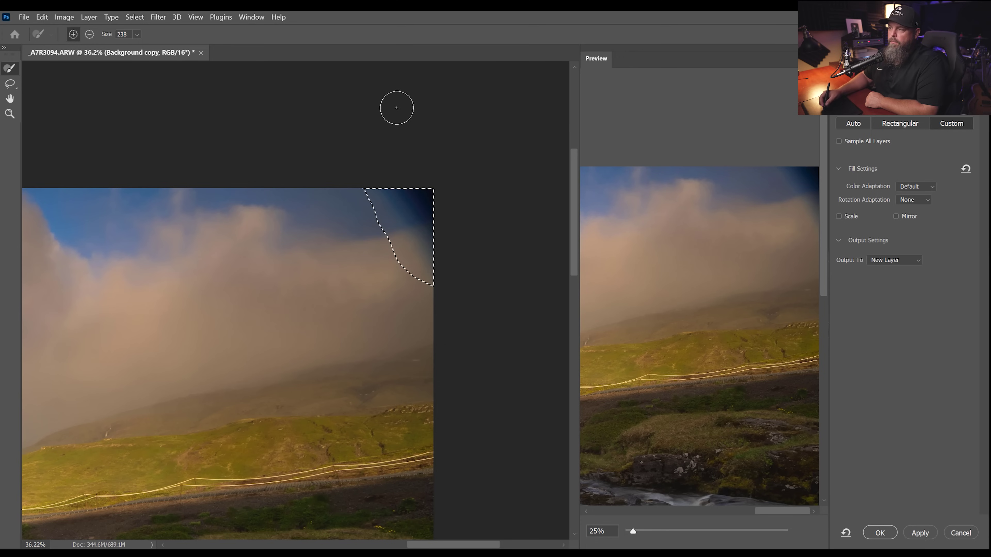
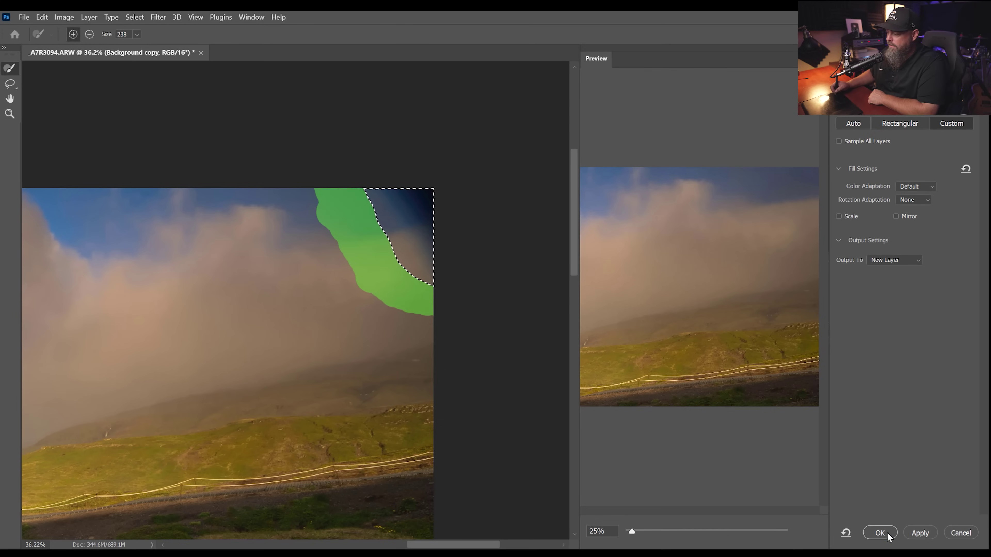
left_click(886, 534)
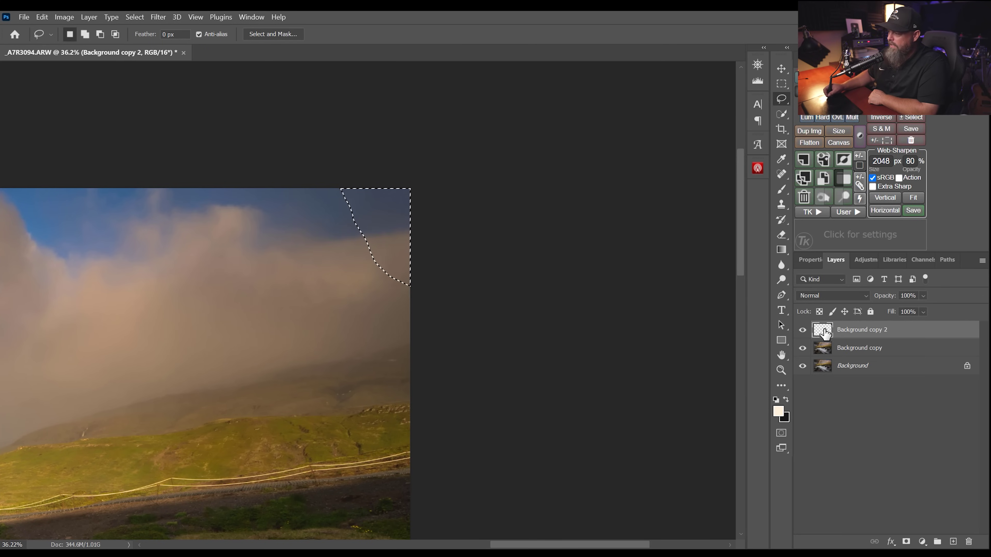
Step: Compare the upper-right corner with the fill layer hidden and shown, and clear the selection
left_click(802, 332)
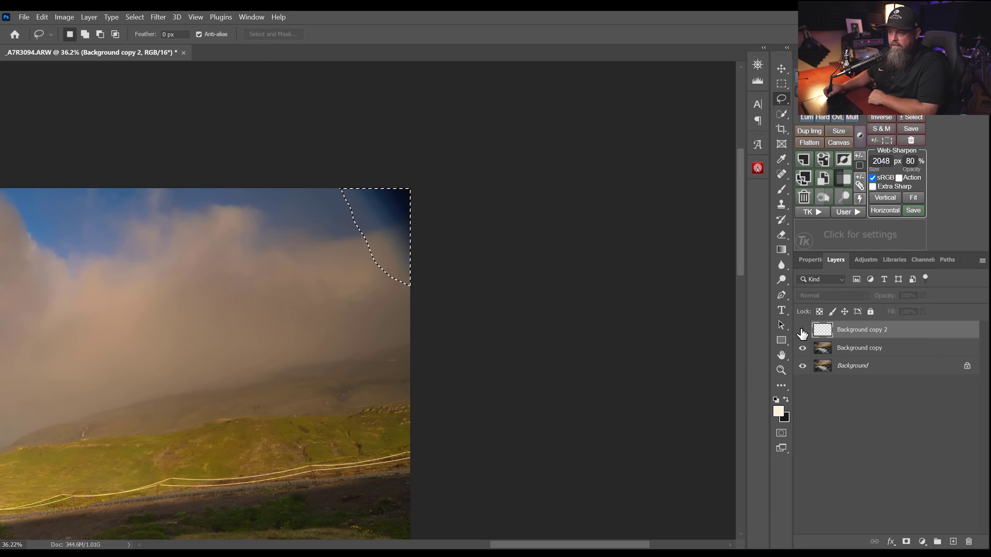
left_click(802, 332)
left_click(802, 334)
left_click(802, 336)
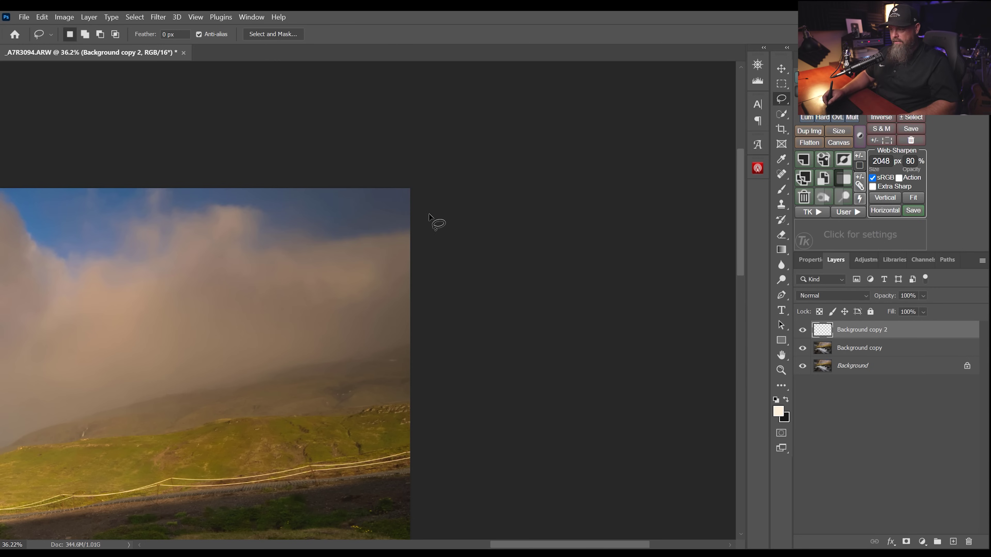
Step: Lasso the dark upper-left corner on Background copy and Content-Aware Fill it to a new layer, sampling the dark sky beside the selection
left_click_drag(216, 233, 630, 270)
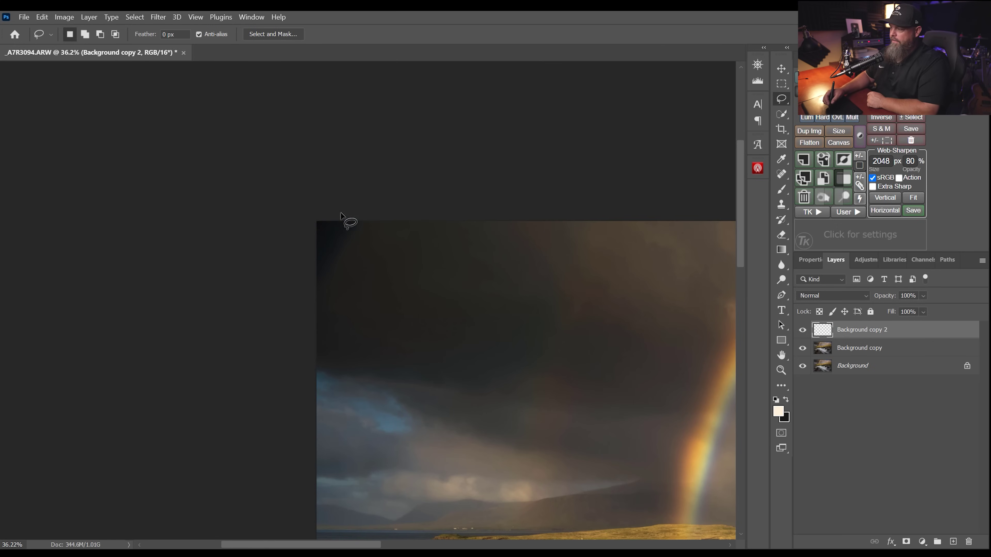
left_click(823, 352)
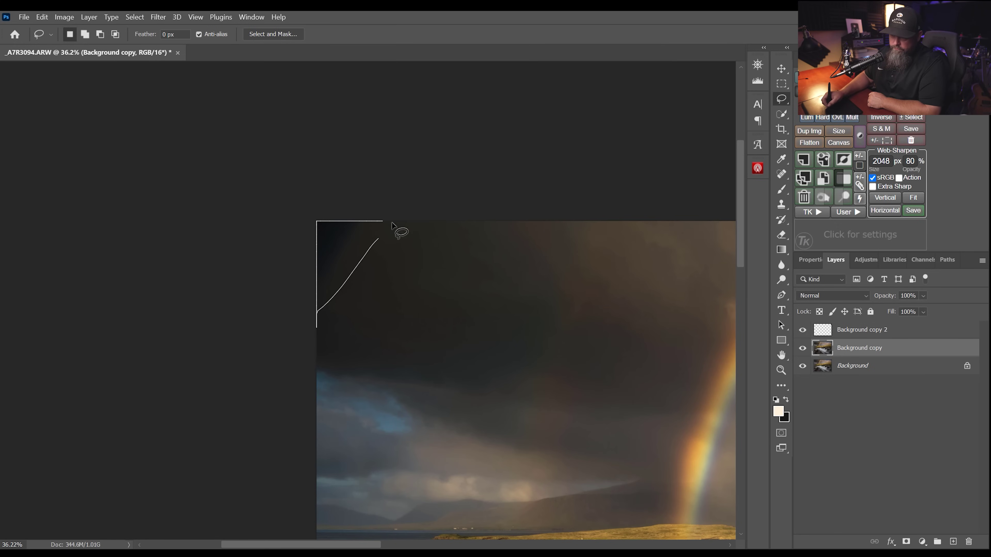
left_click_drag(358, 254, 356, 247)
right_click(356, 247)
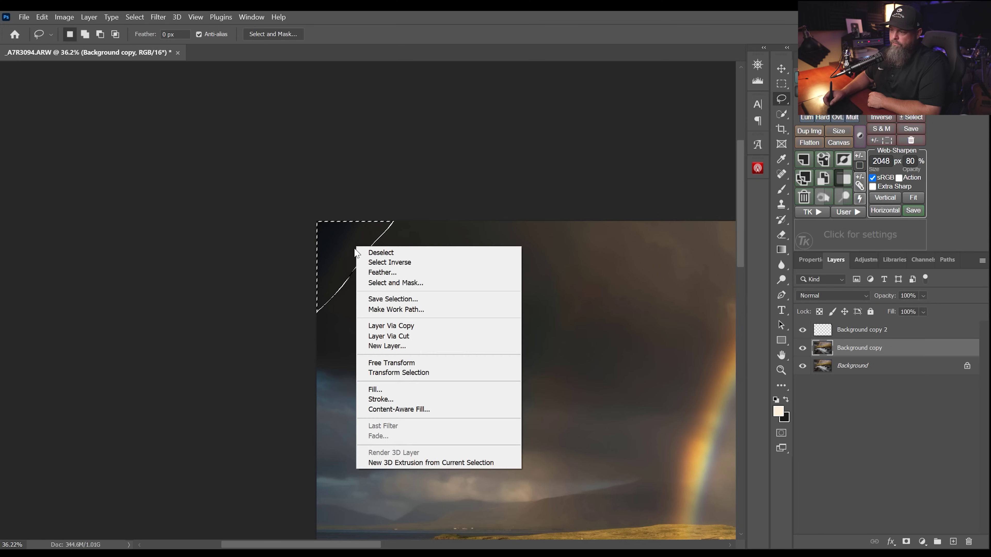
left_click(409, 410)
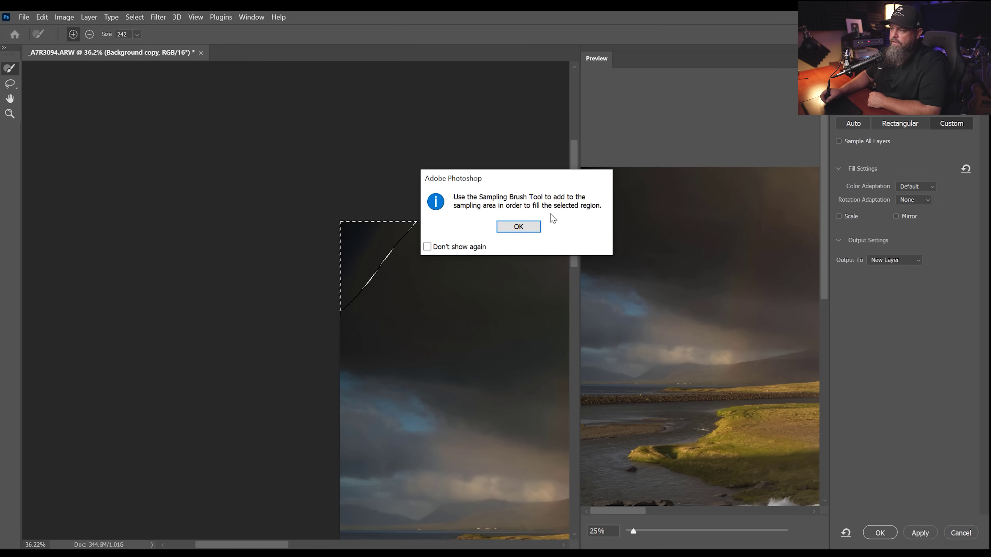
left_click(538, 227)
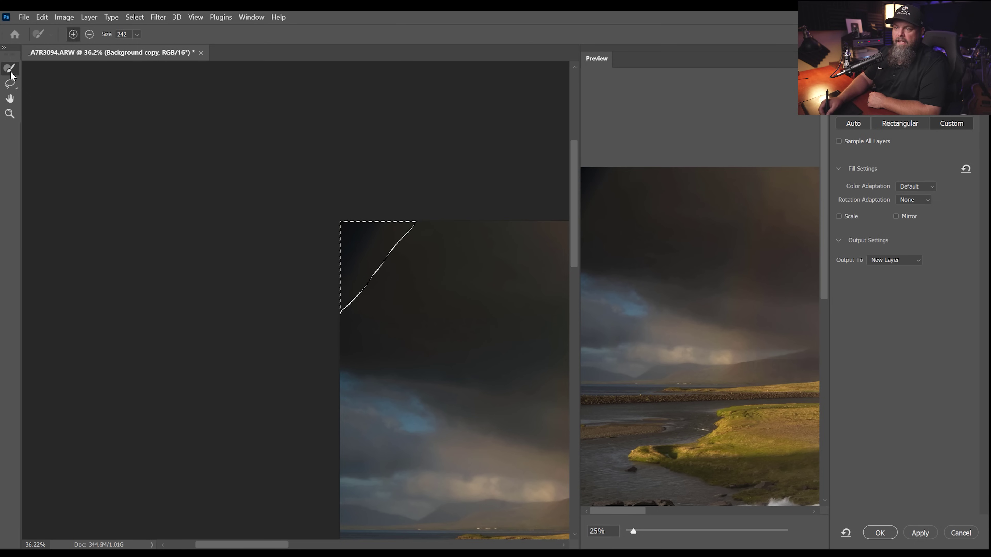
mouse_move(423, 239)
left_mouse_down()
mouse_move(403, 270)
mouse_move(342, 318)
mouse_move(406, 257)
left_mouse_up()
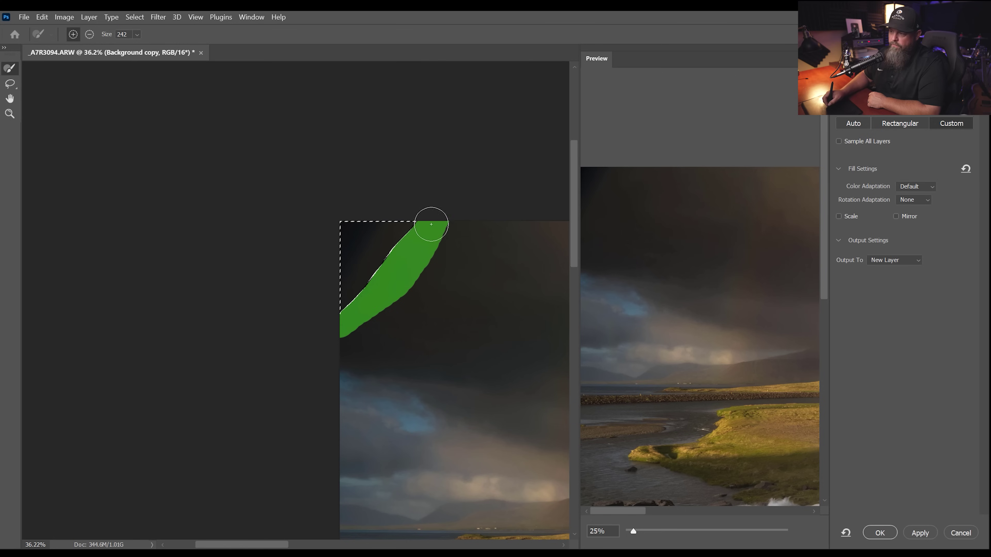
scroll(683, 196, "up", 3)
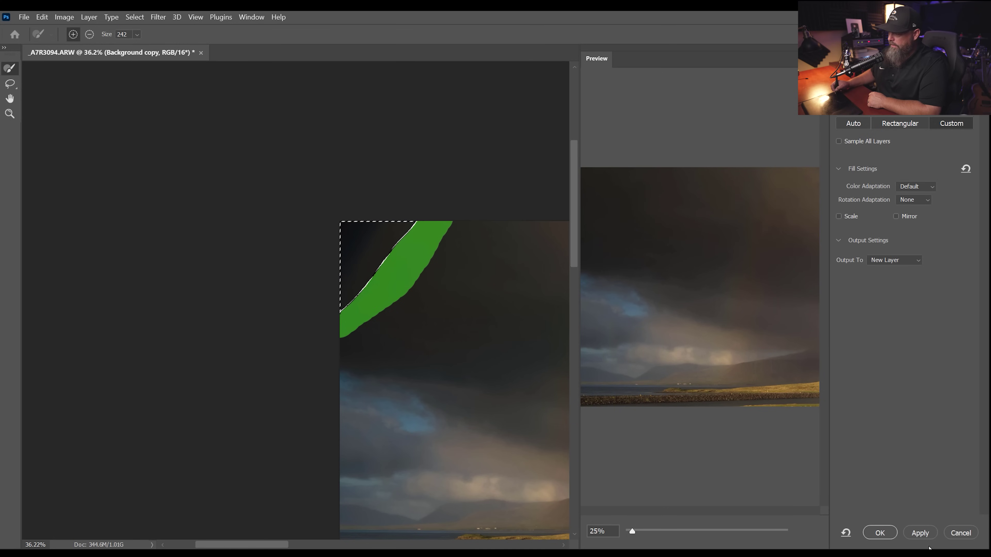
left_click(880, 532)
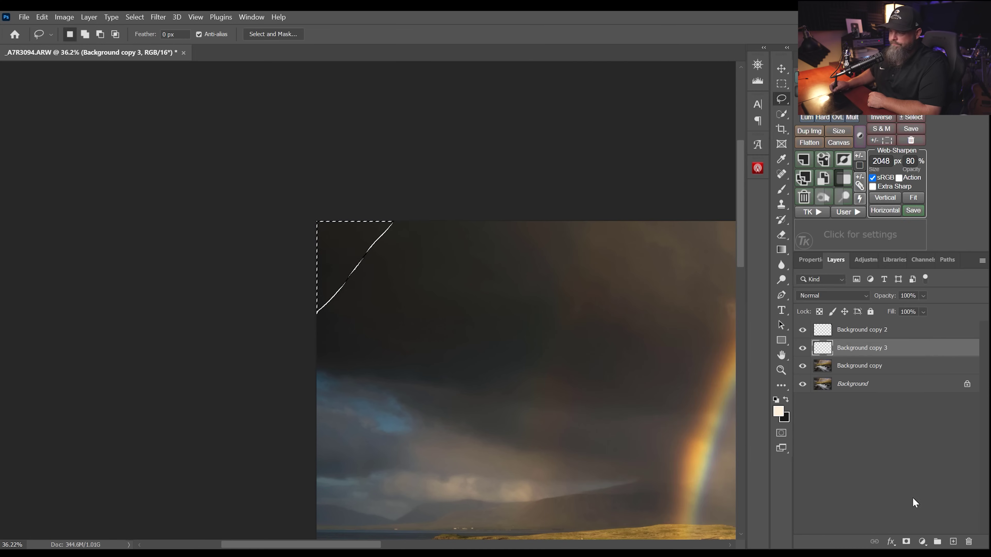
Step: Patch the dust spot on the rainbow's orange band on the Background copy layer, using a clean area farther down the same band
scroll(445, 151, "up", 2)
scroll(449, 151, "up", 5)
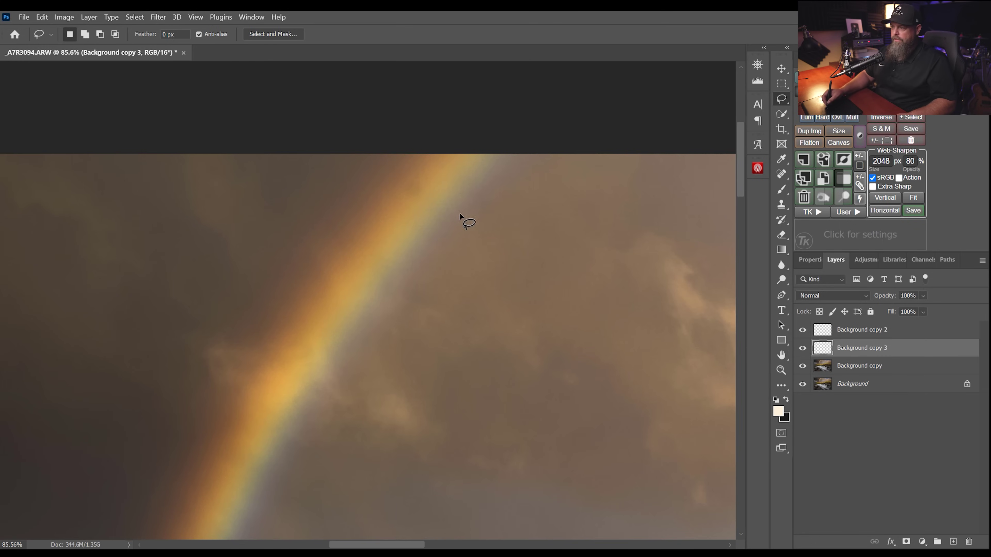
scroll(419, 164, "up", 3)
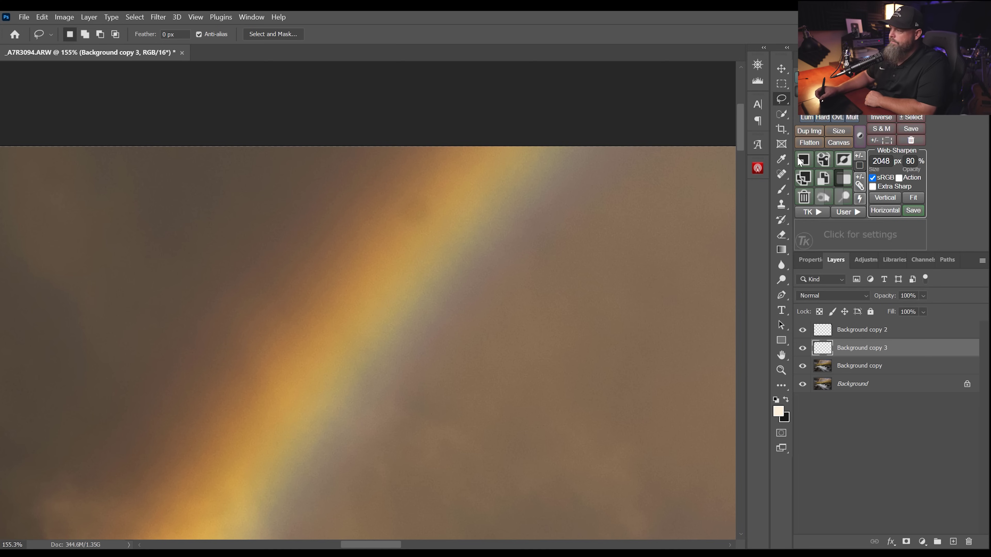
left_click(783, 176)
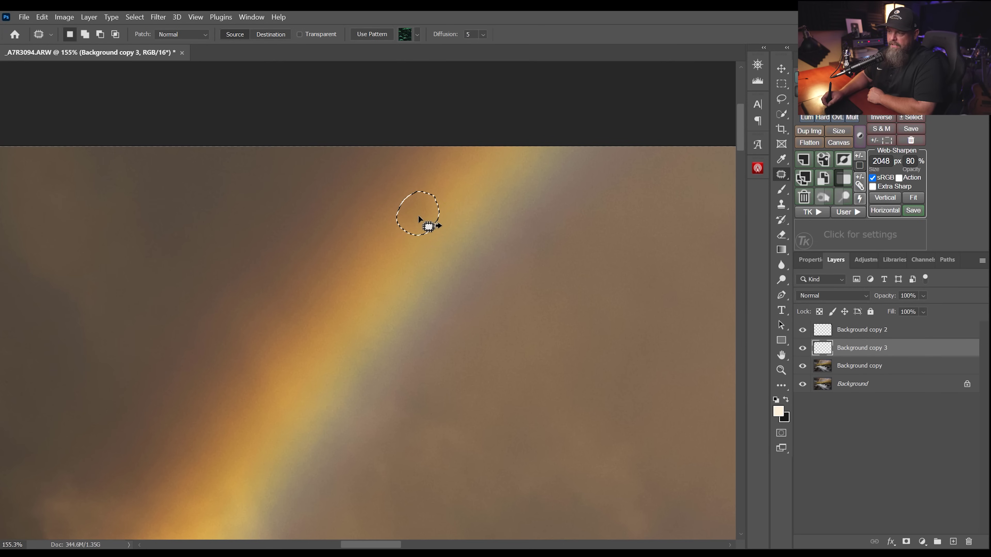
left_click(419, 220)
left_click(532, 232)
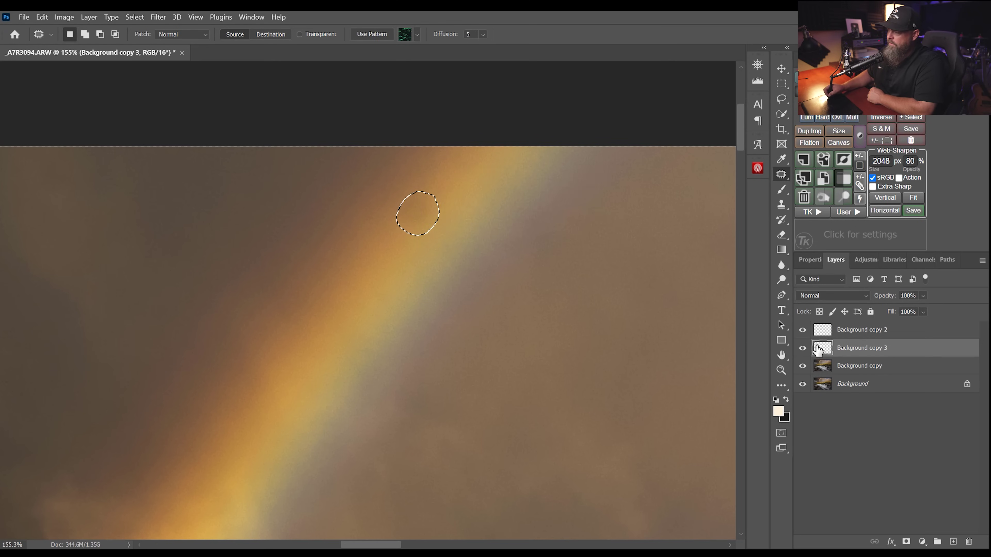
left_click(826, 373)
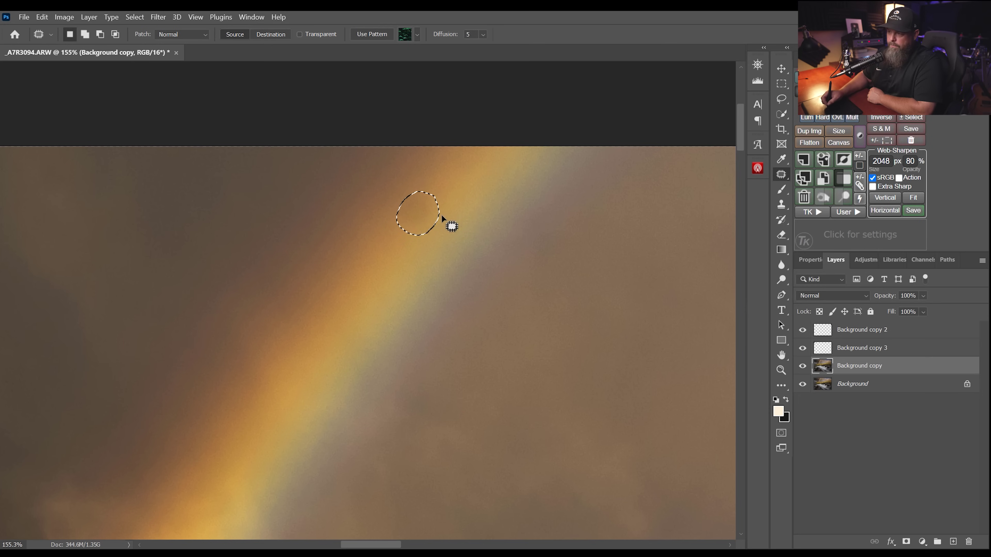
left_click_drag(385, 266, 384, 265)
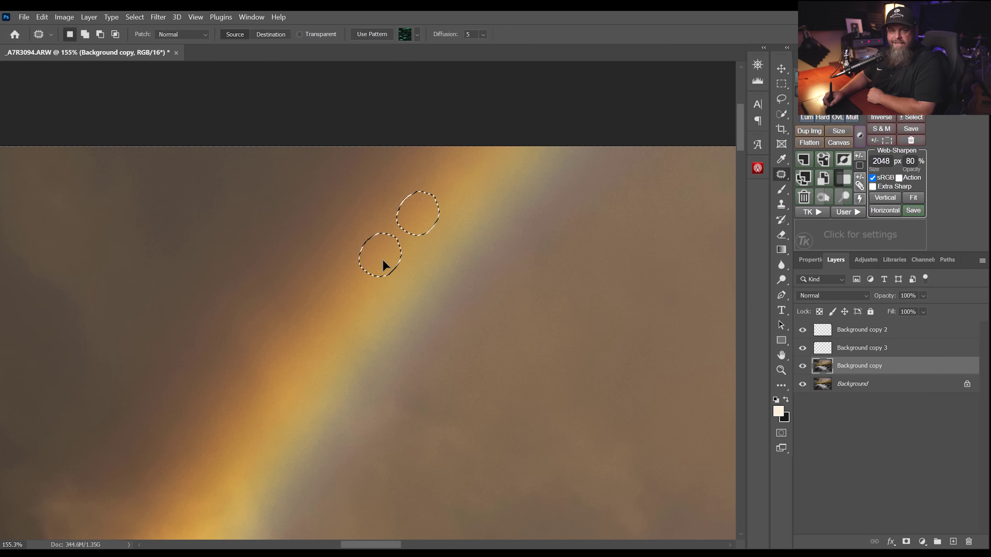
left_click_drag(383, 260, 457, 261)
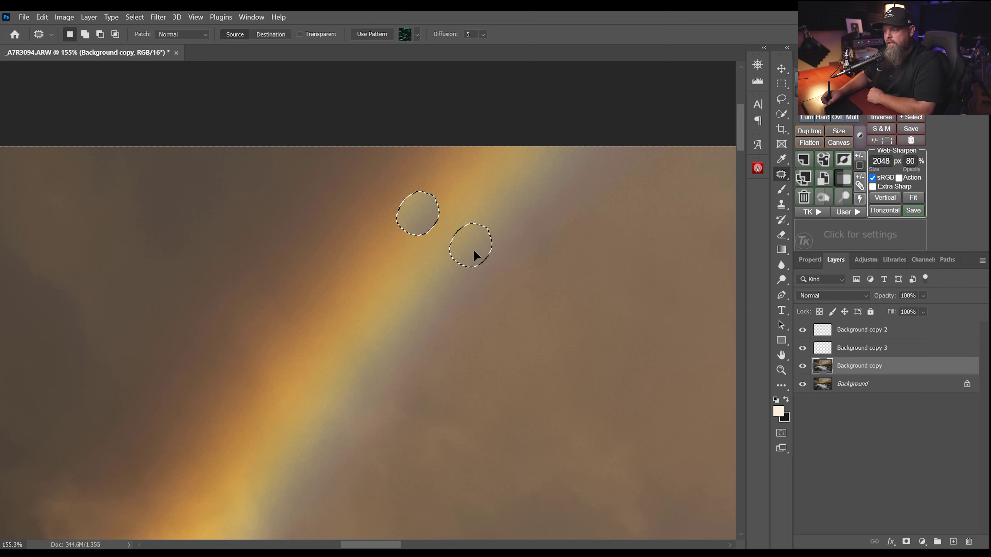
left_click_drag(474, 256, 384, 260)
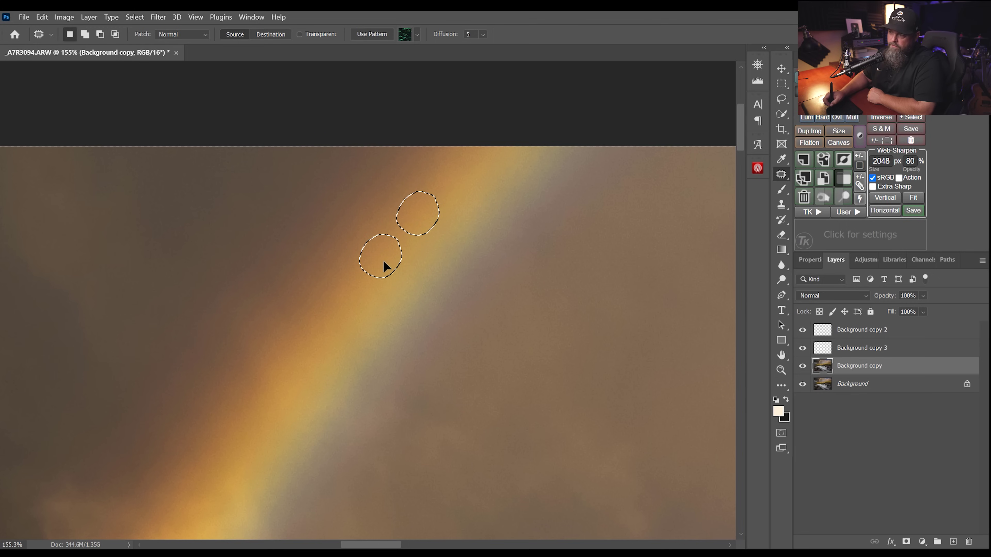
key("ctrl+d")
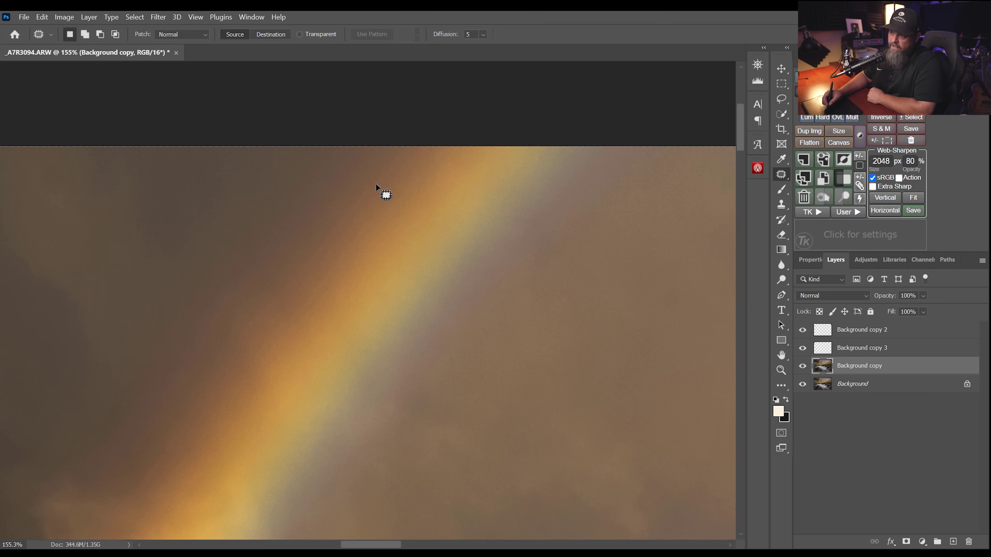
Step: Patch the left of the two large dark blotches in the clouds with clean cloud from below it
left_click_drag(436, 420, 424, 281)
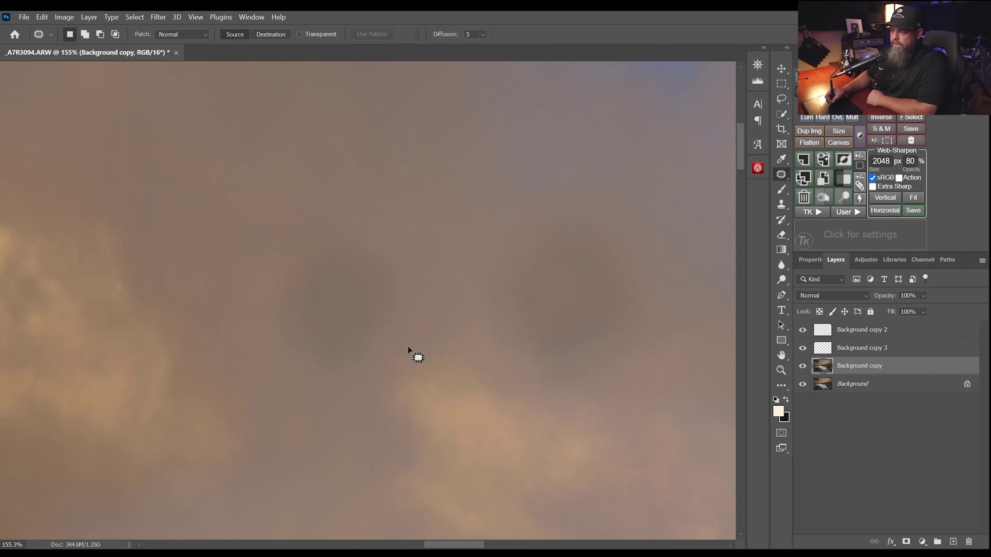
left_click_drag(459, 300, 419, 240)
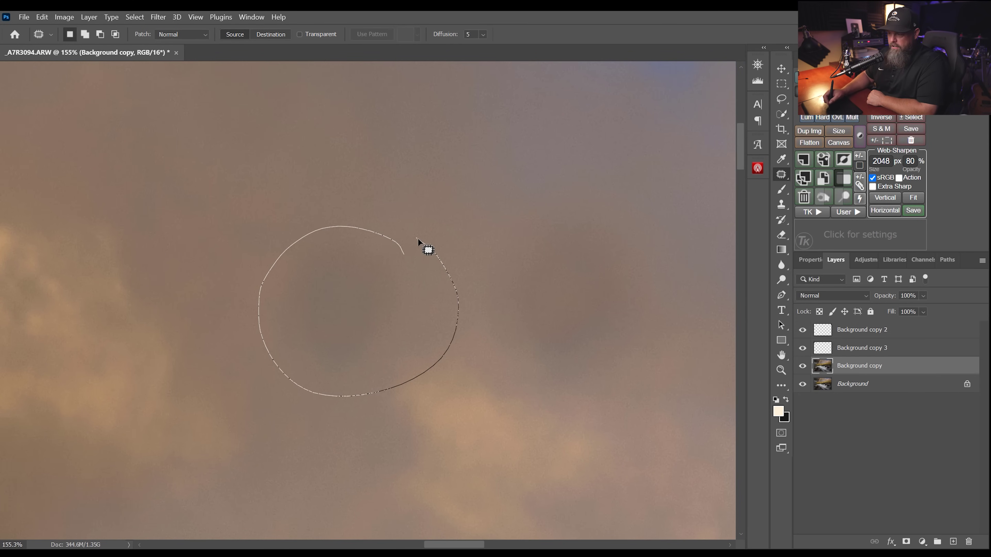
left_click_drag(369, 296, 319, 516)
key("ctrl+d")
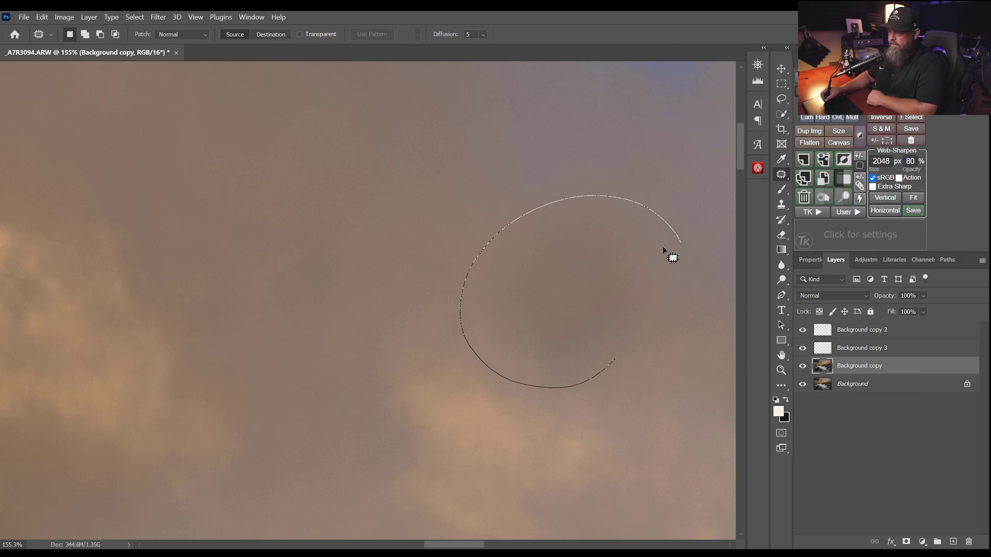
Step: Patch the right large dark blotch in the clouds with clean cloud from its right side
left_click_drag(663, 246, 655, 271)
scroll(390, 332, "right", 8)
scroll(390, 332, "down", 3)
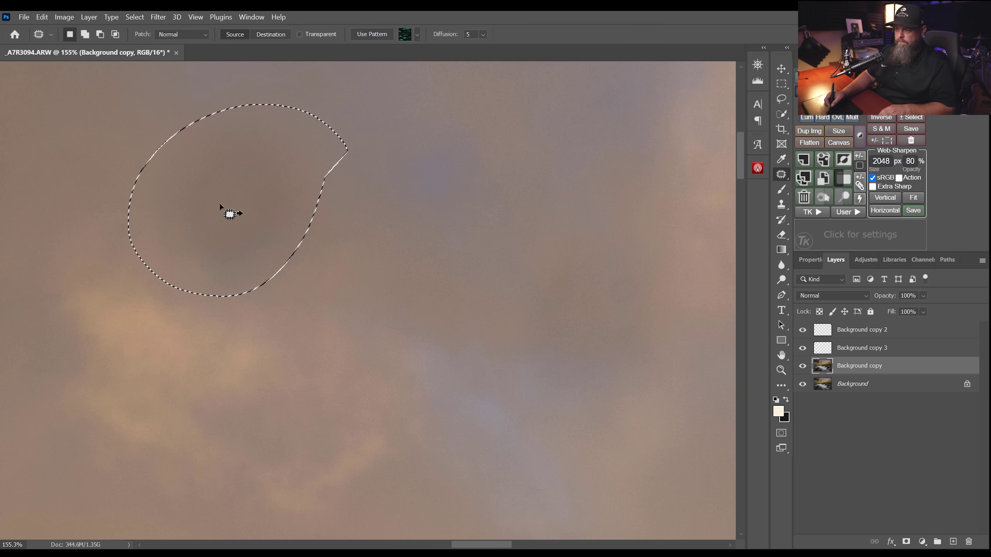
left_click_drag(286, 215, 483, 192)
key("ctrl+d")
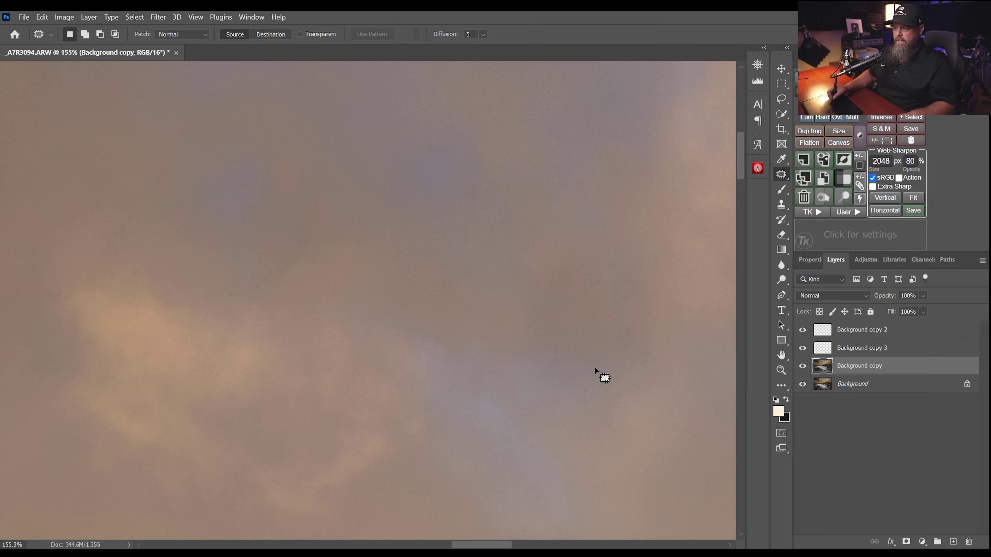
Step: Patch the dark patch in the clouds just below the blue sky at the photo's top edge and deselect
scroll(526, 376, "down", 3)
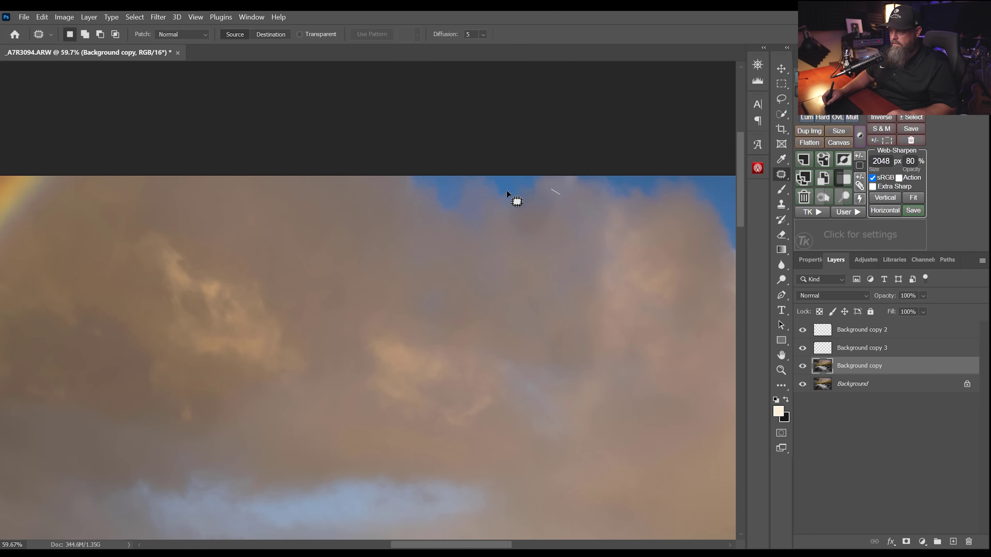
left_click_drag(541, 216, 409, 266)
key("ctrl+d")
Step: Check the cleaned rainbow photo as a whole, close it and save its changes
left_click_drag(611, 349, 515, 321)
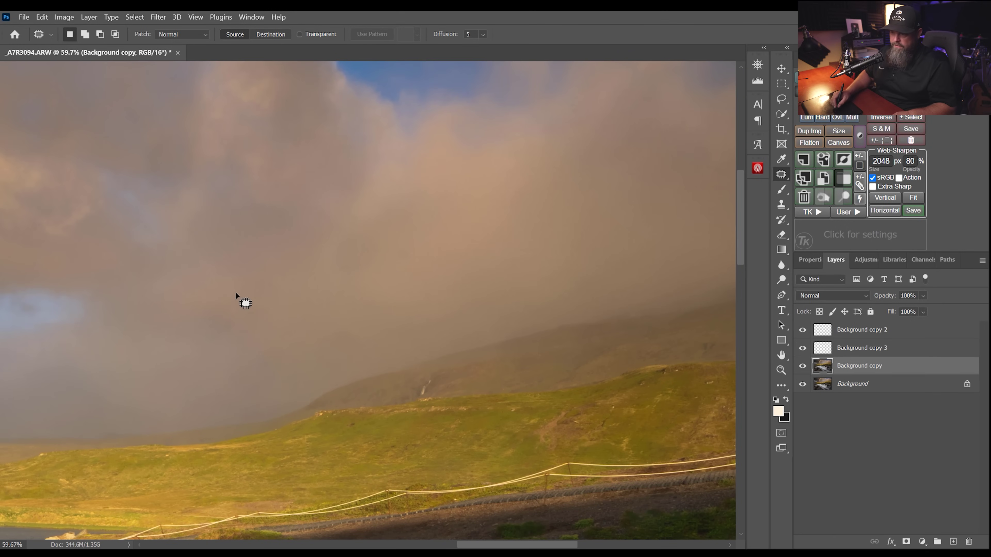
key("ctrl+d")
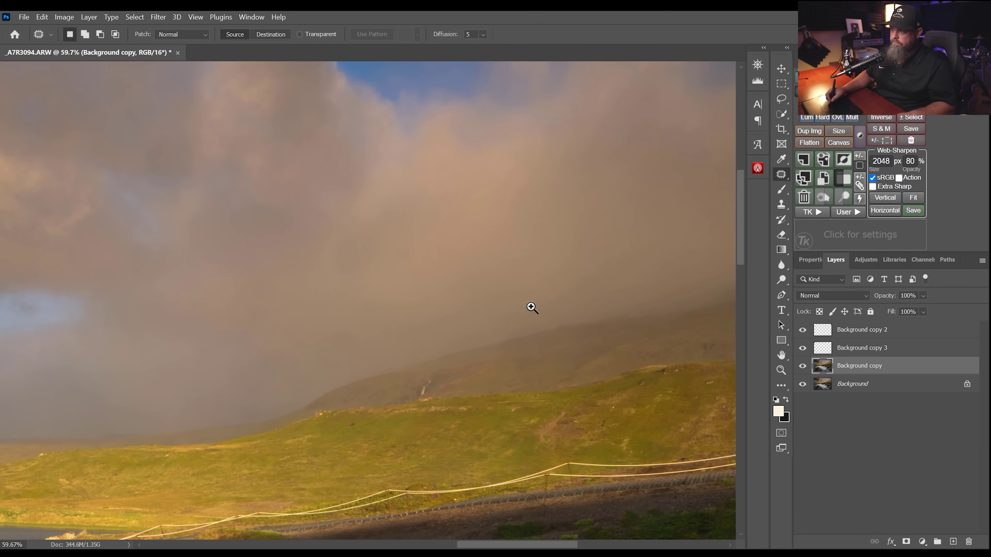
key("ctrl+0")
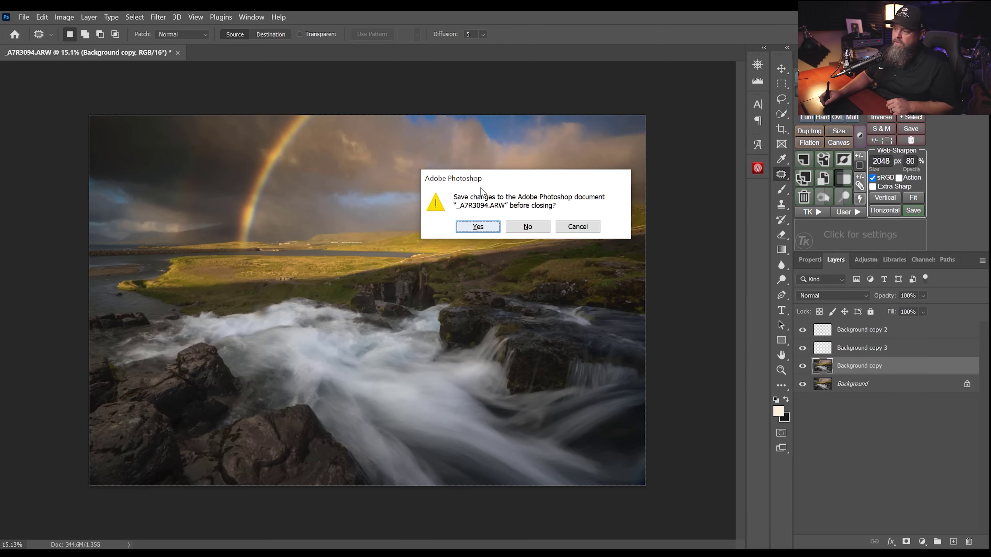
left_click(477, 227)
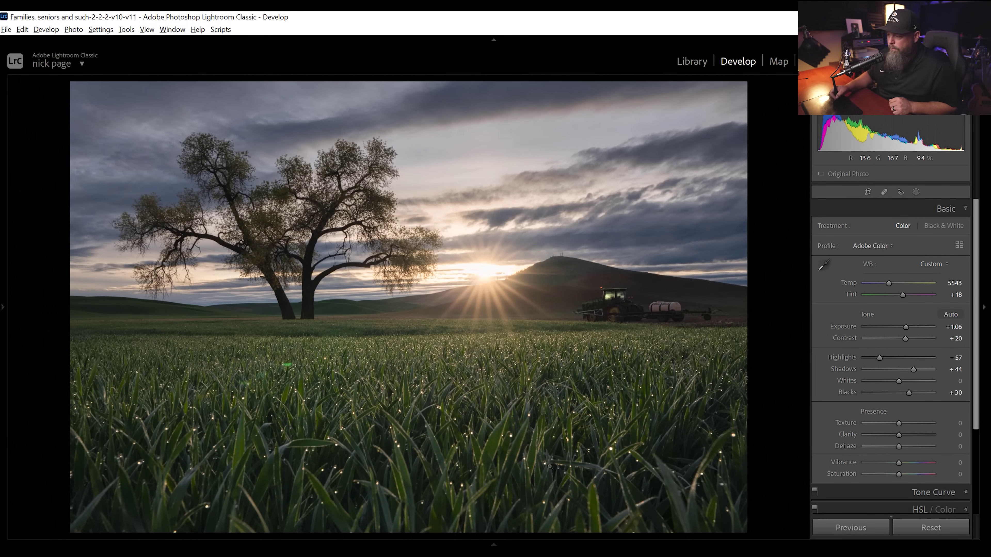
Step: Examine the focus of the tree-and-tractor photo from the distant field down to the nearest grass blades
left_click(562, 351)
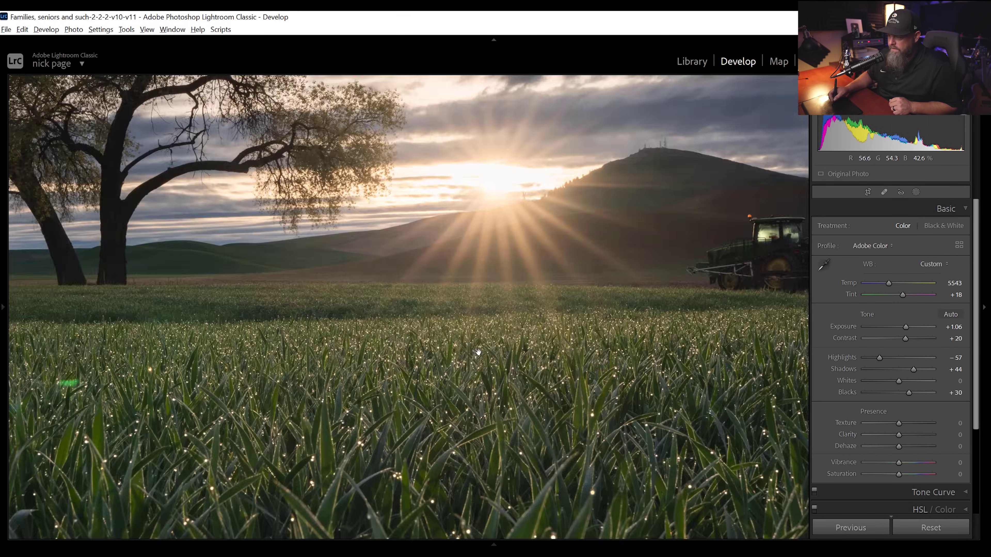
left_click_drag(454, 383, 613, 352)
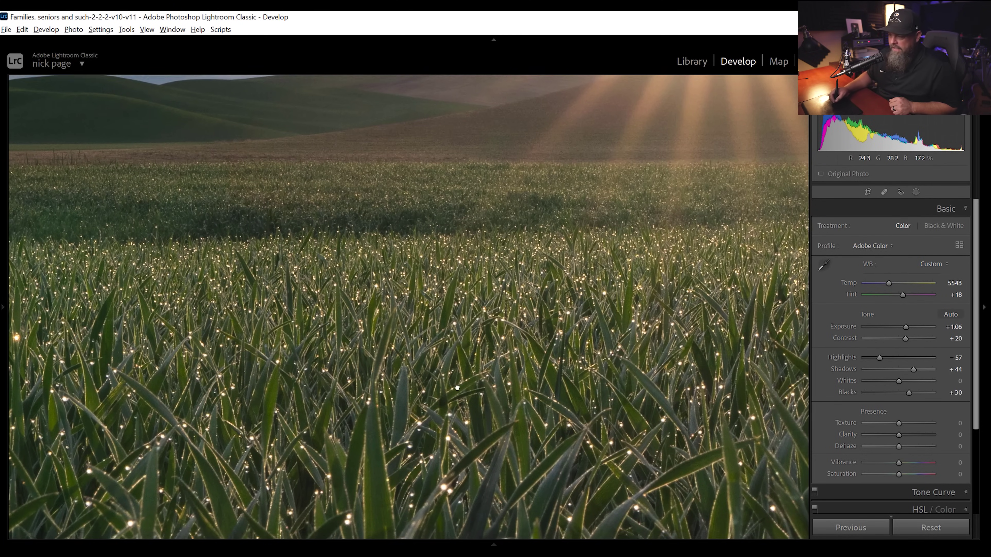
left_click_drag(443, 465, 523, 334)
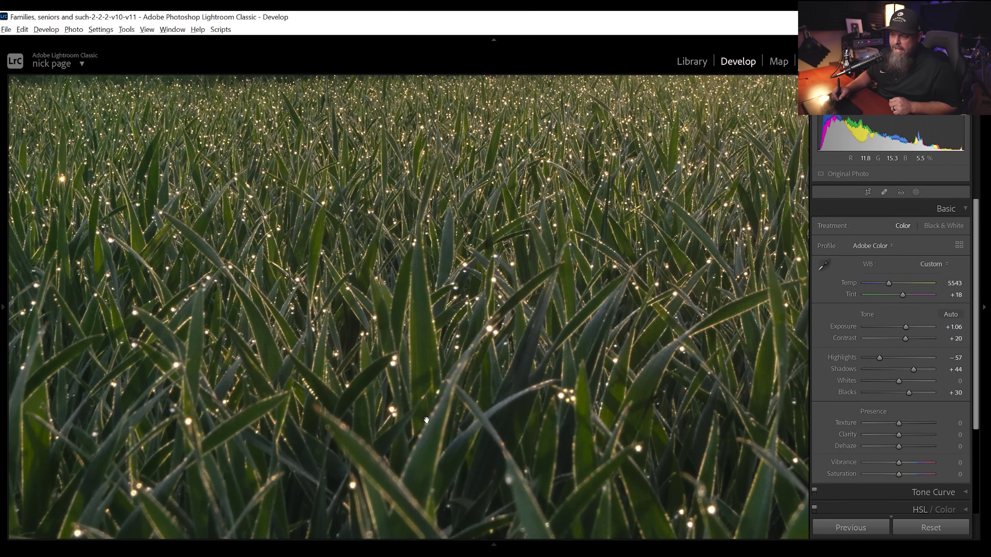
scroll(379, 452, "up", 5)
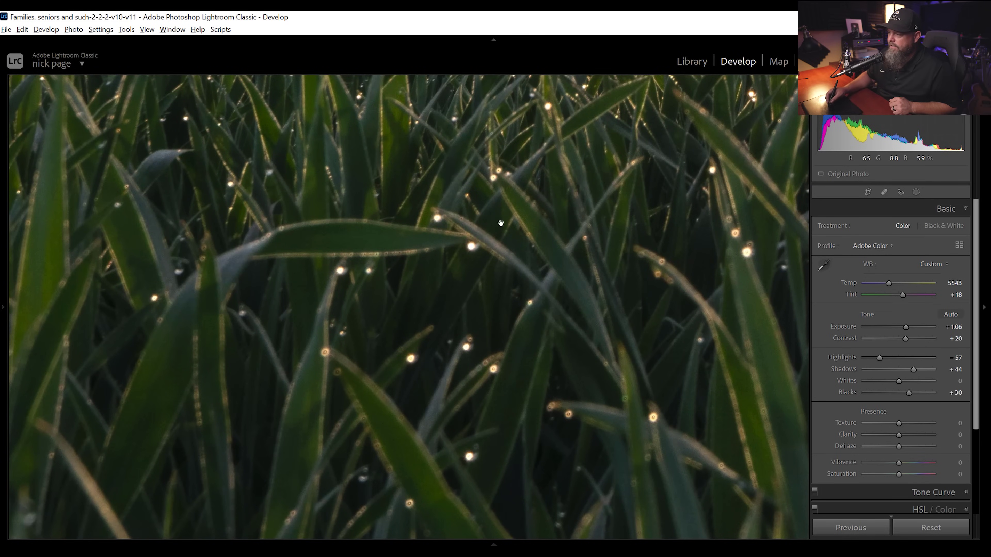
left_click(543, 274)
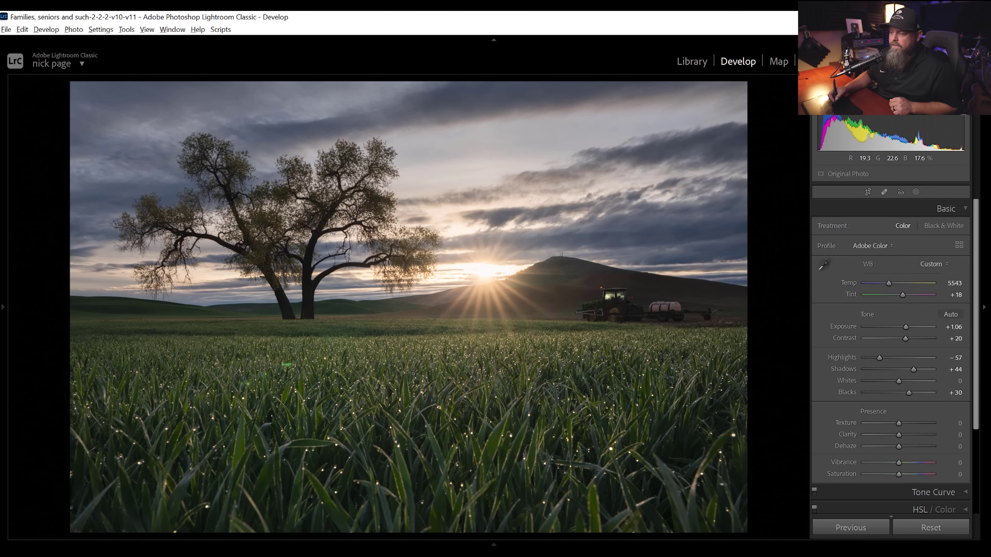
Step: Synchronize all develop settings across the three tree-and-tractor shots numbered 89 to 91, replacing their existing masks
mouse_move(566, 553)
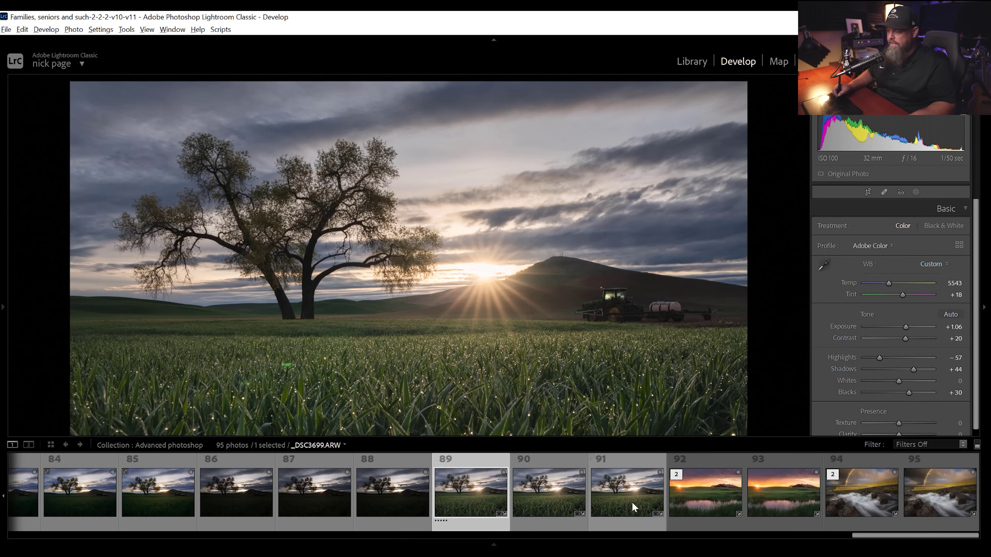
left_click(633, 489, "shift")
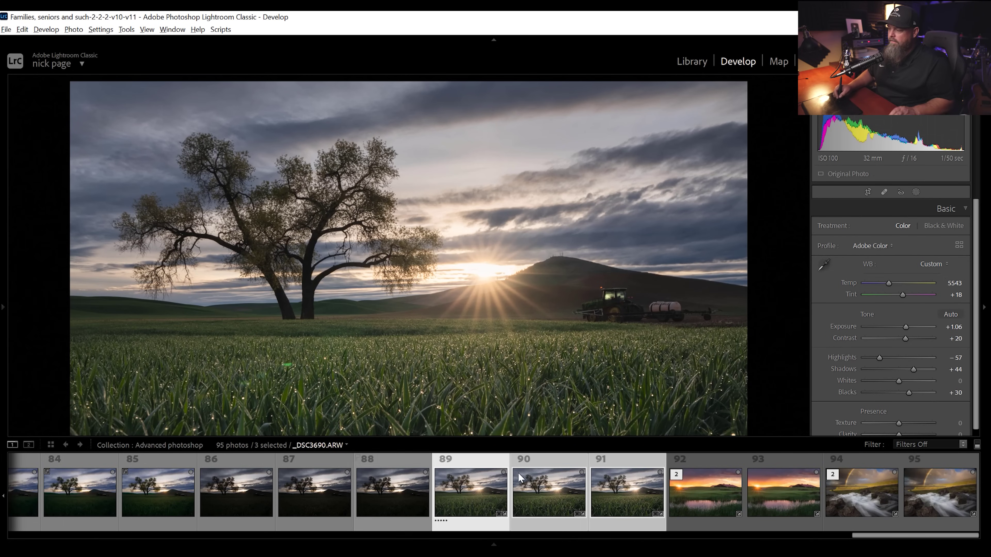
key("F6")
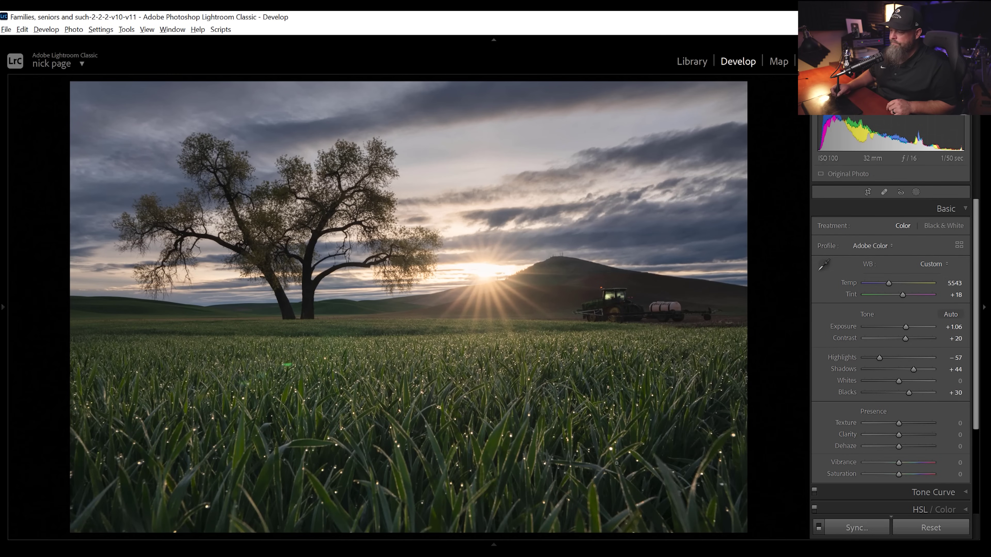
left_click(856, 527)
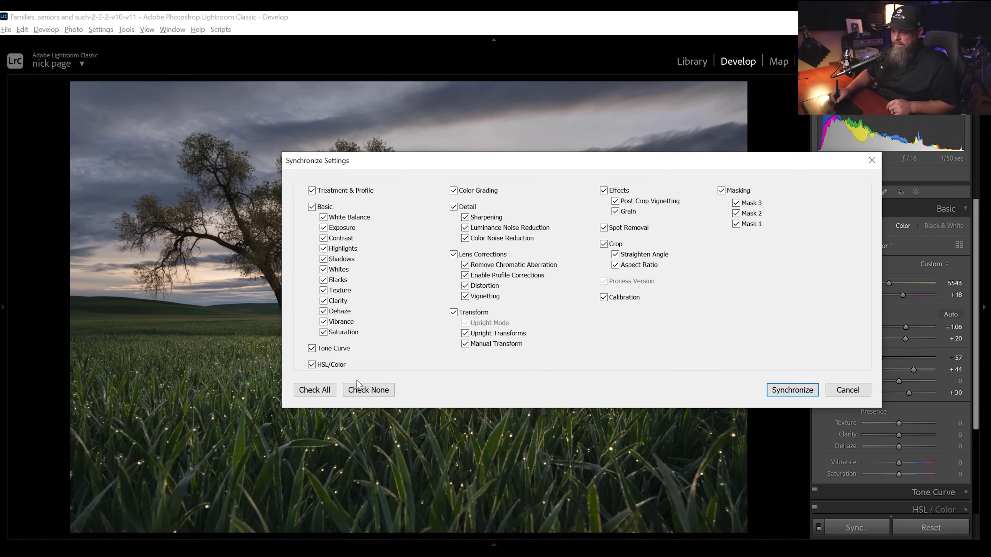
left_click(792, 390)
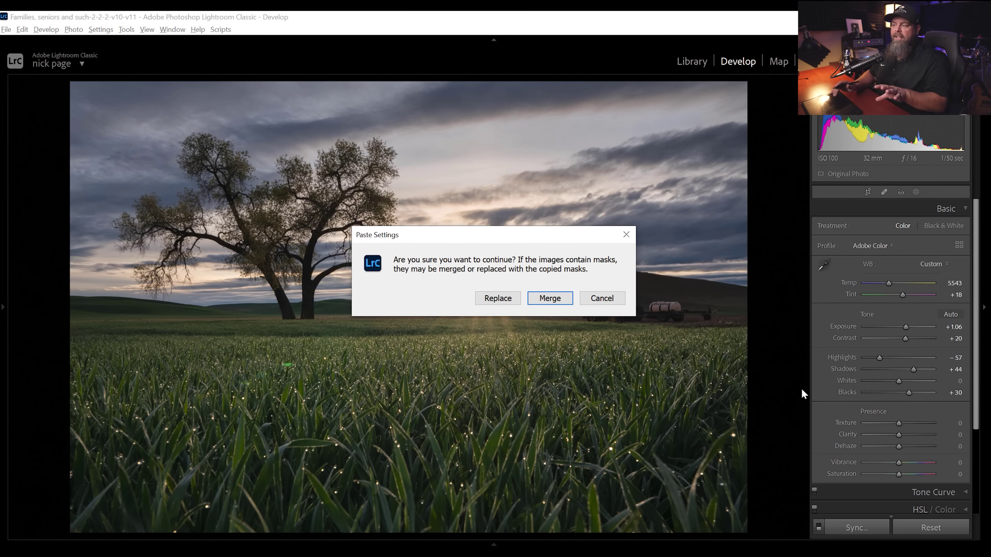
left_click(511, 300)
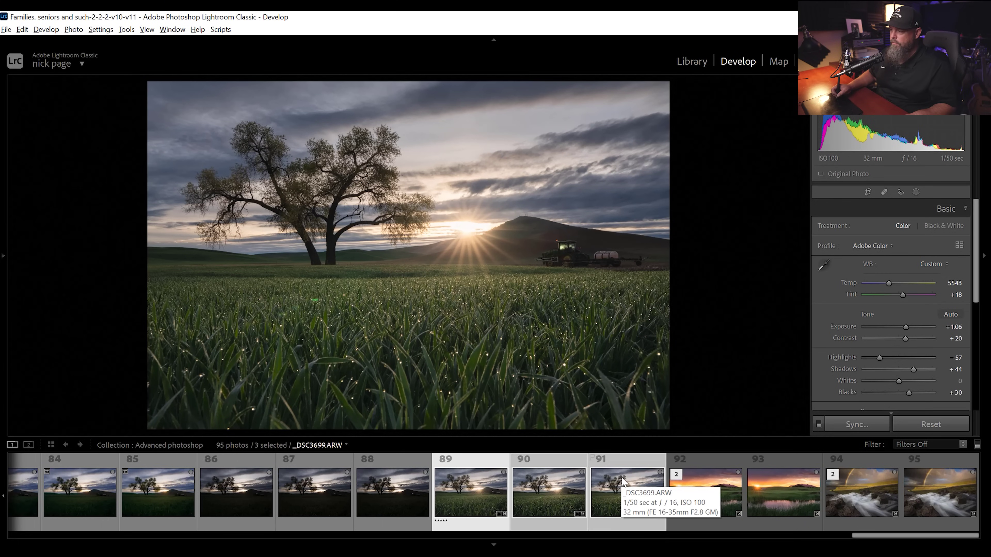
Step: Open the three synchronized shots together as layers of one document in Photoshop
right_click(622, 483)
mouse_move(673, 230)
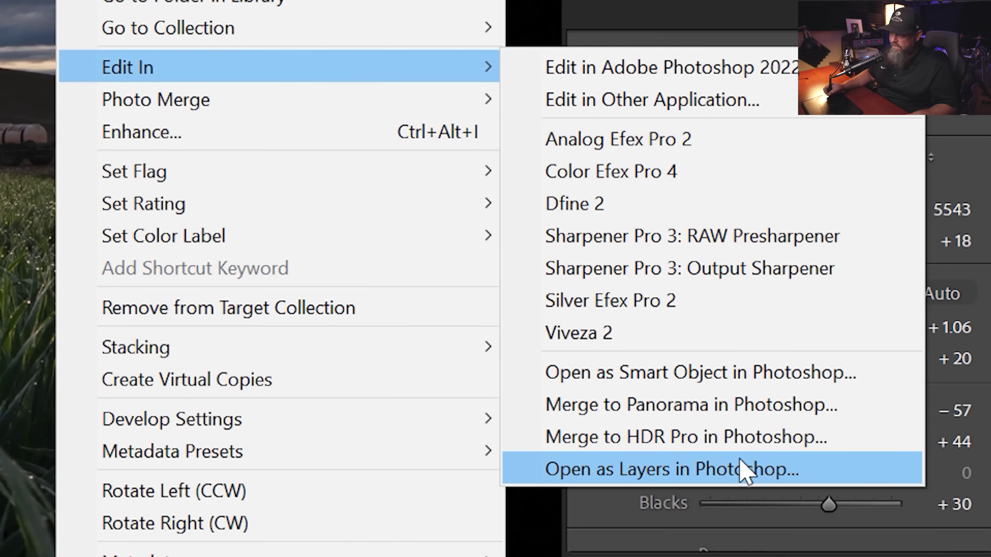
left_click(743, 471)
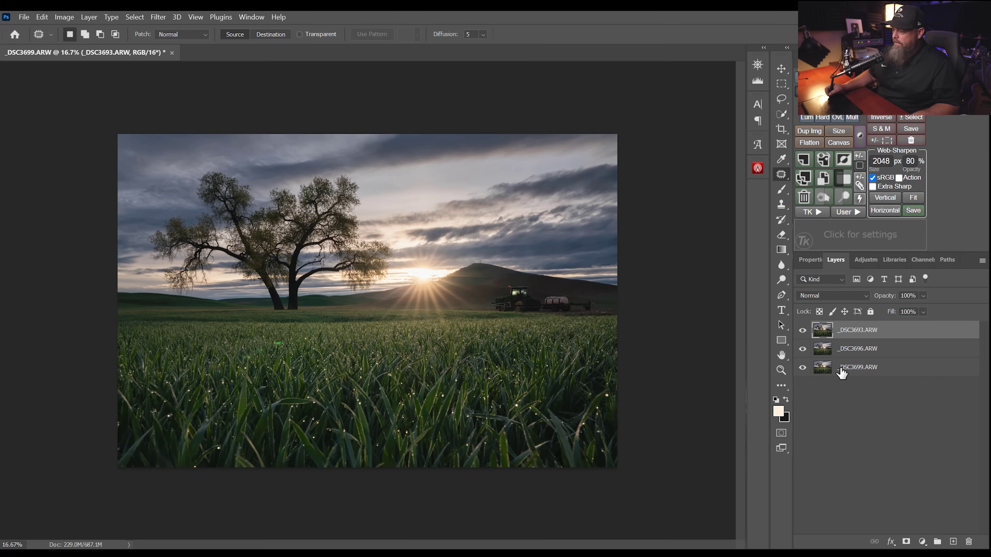
Step: Auto-align all three photo layers using the Auto projection
left_click(828, 374, "shift")
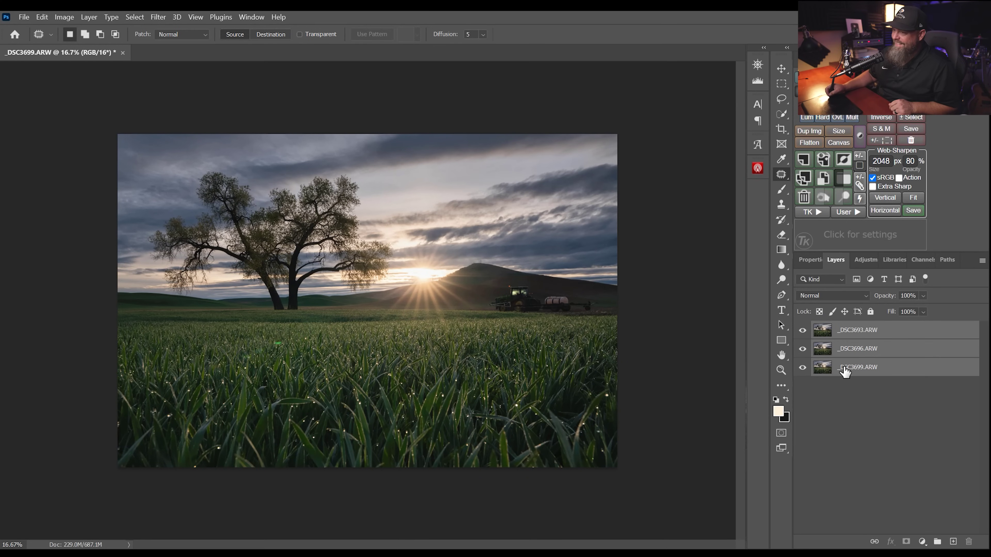
left_click(43, 17)
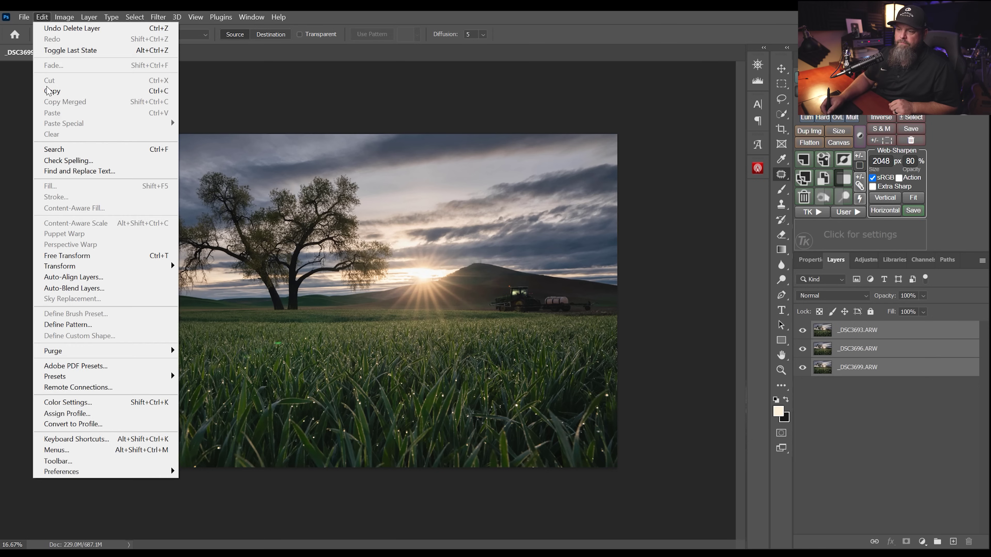
left_click(93, 277)
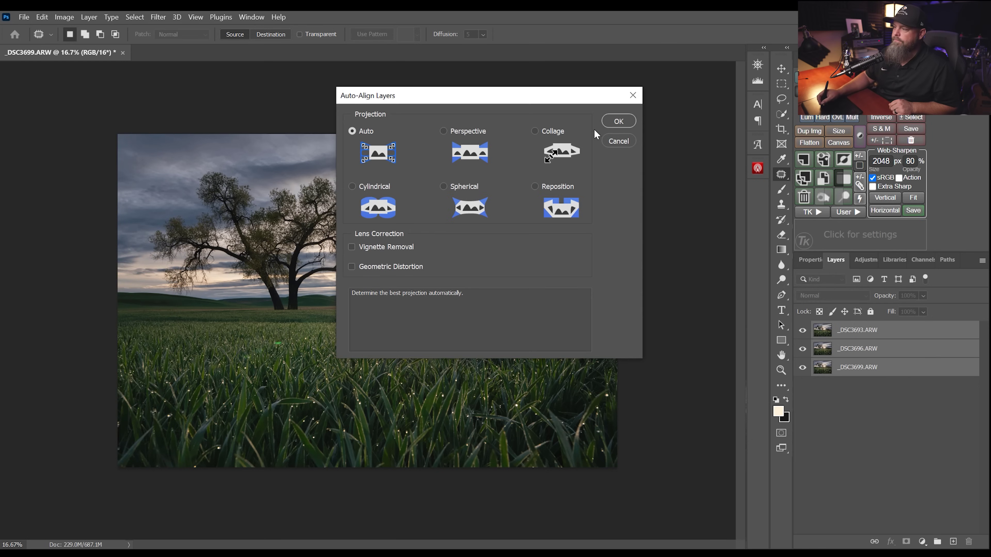
left_click(616, 121)
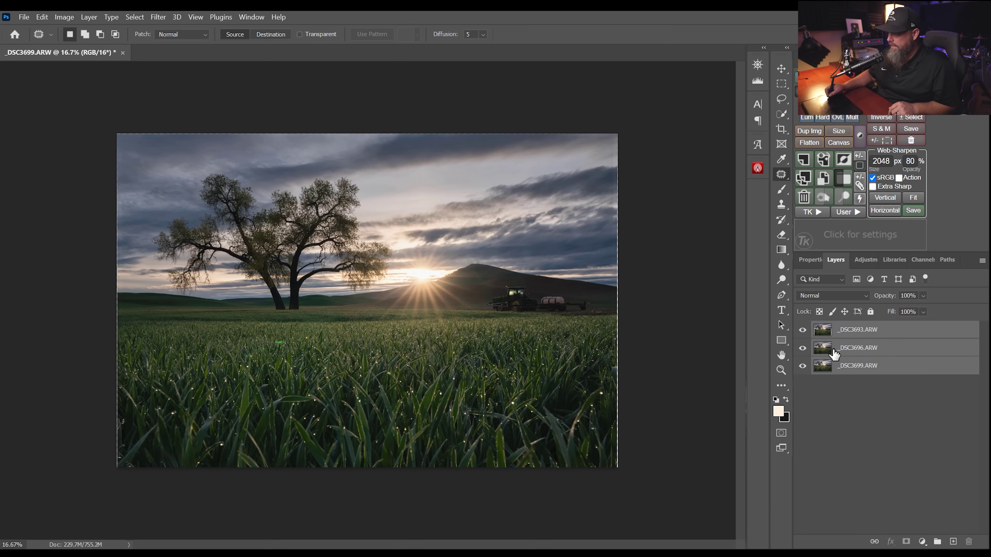
Step: Group the three aligned layers and duplicate the group
left_click_drag(826, 347, 937, 542)
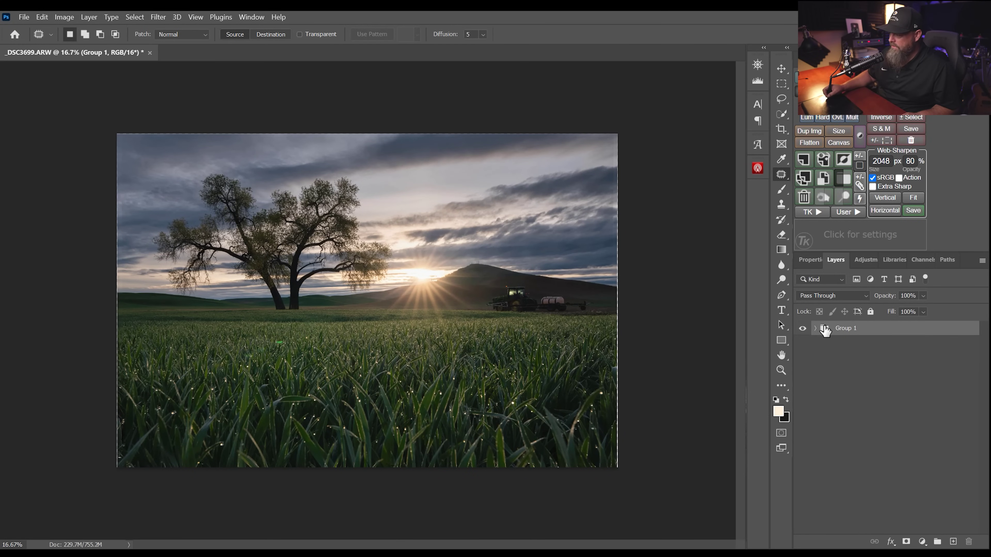
left_click_drag(824, 333, 950, 539)
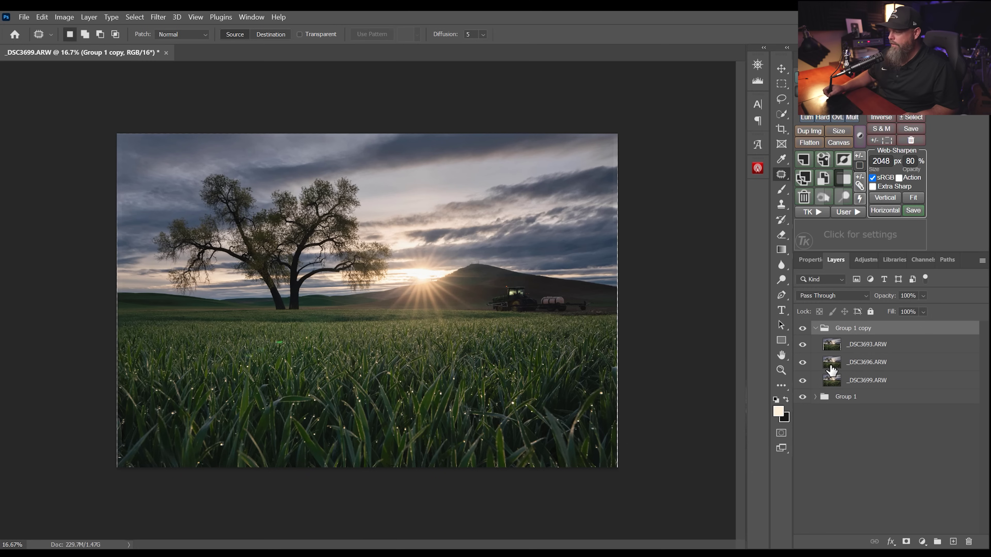
Step: Hide the original group and run Auto-Blend Layers on the three photo layers in the duplicated group
left_click(858, 347)
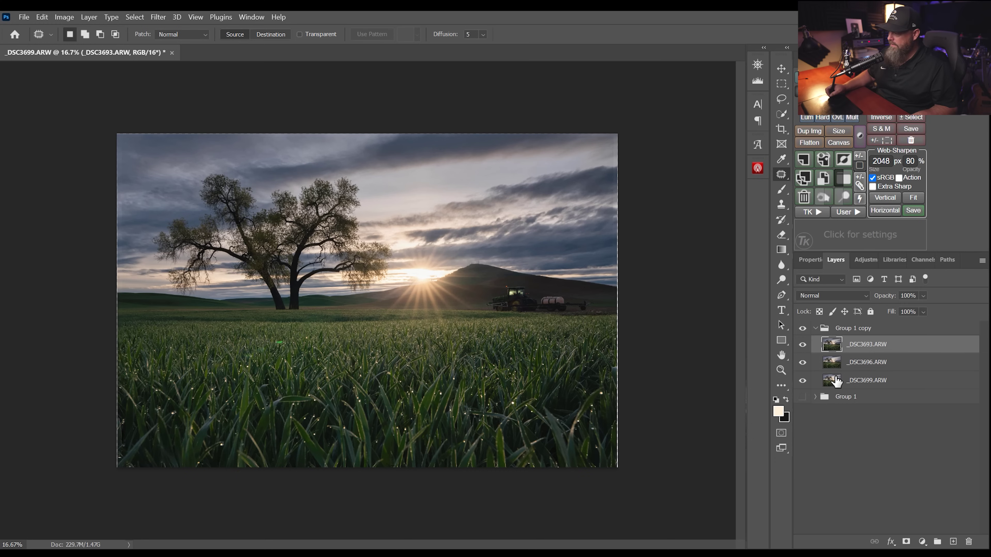
left_click(854, 380, "shift")
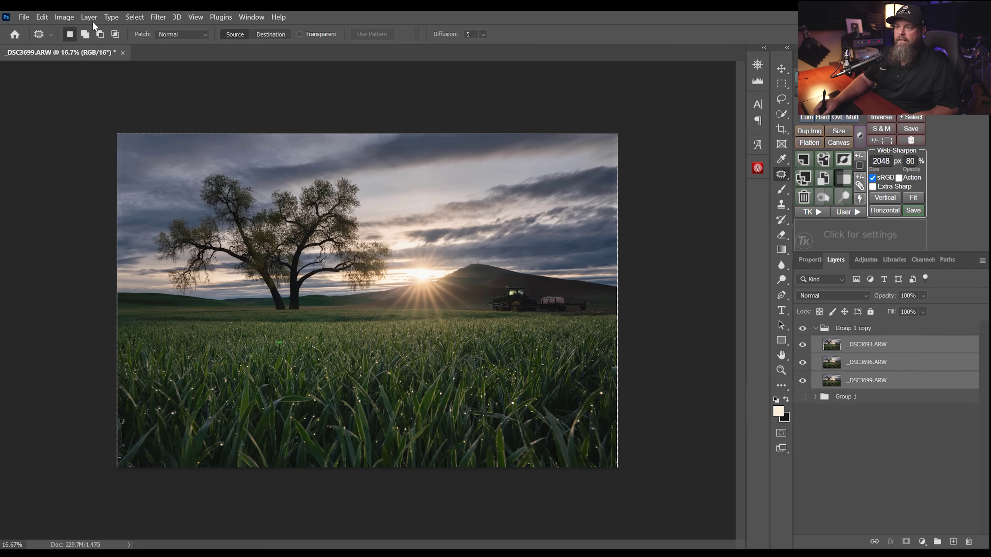
left_click(42, 17)
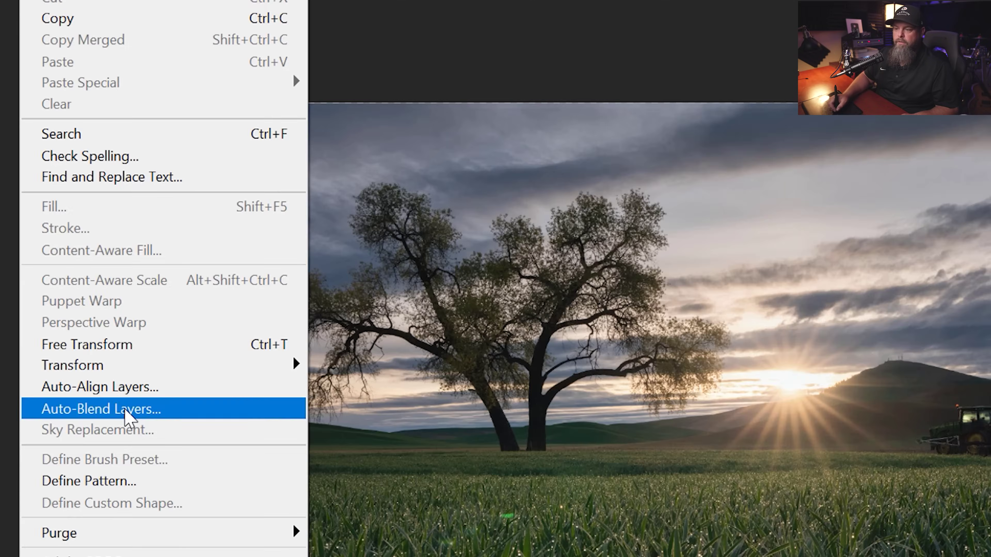
left_click(125, 409)
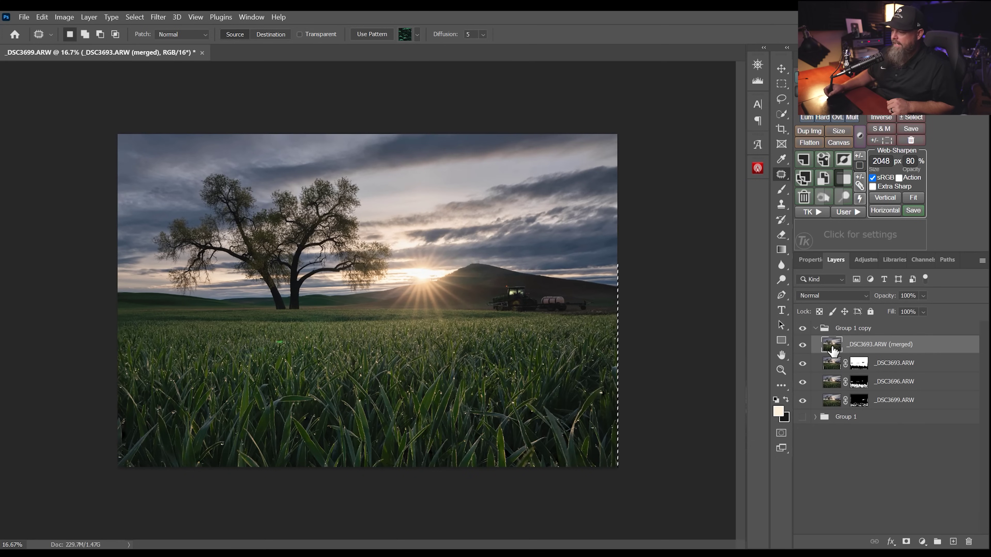
Step: Check the blended photo's sharpness from the foreground grass to the tractor and hill, and close the document
left_click_drag(253, 396, 304, 252)
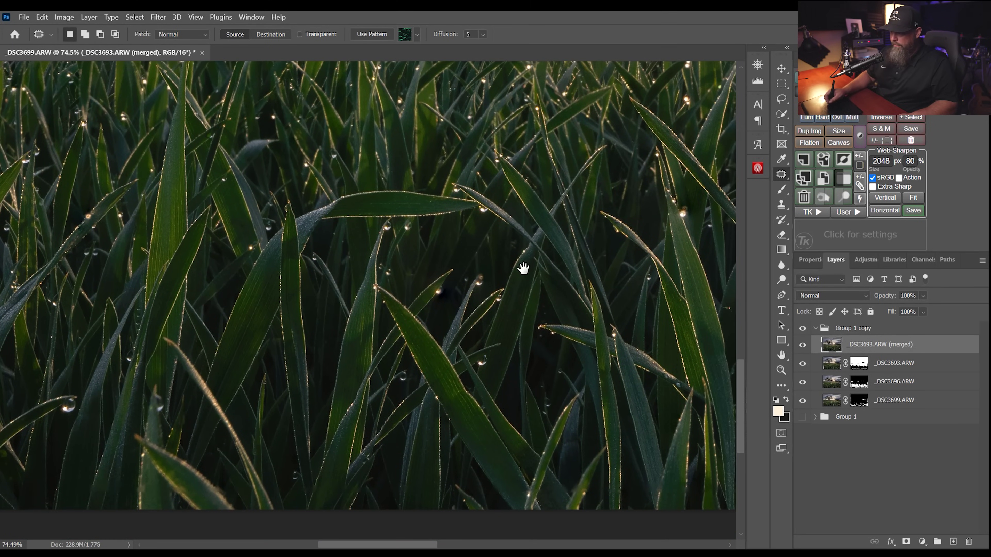
left_click_drag(522, 266, 504, 369)
left_click_drag(469, 252, 237, 318)
scroll(236, 318, "right", 15)
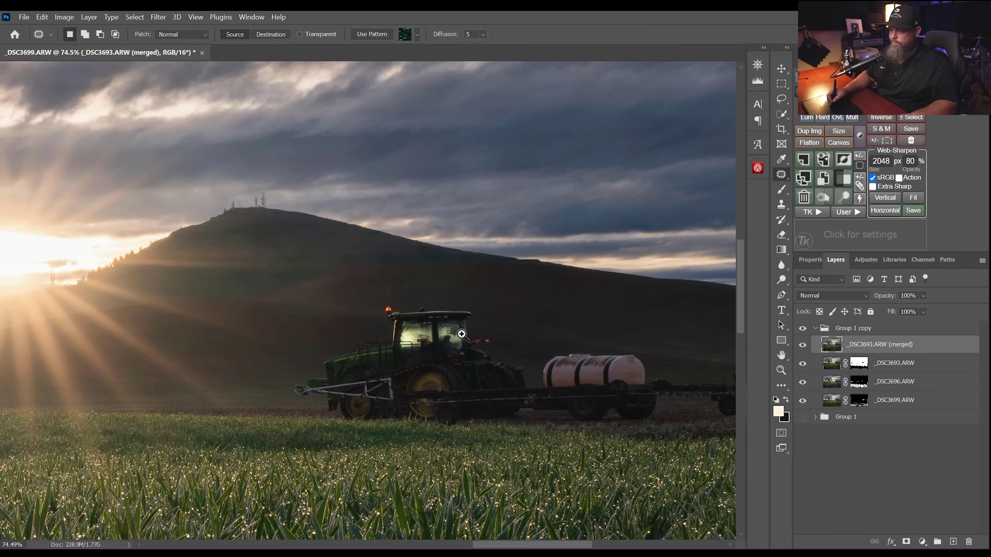
left_click_drag(461, 335, 441, 340)
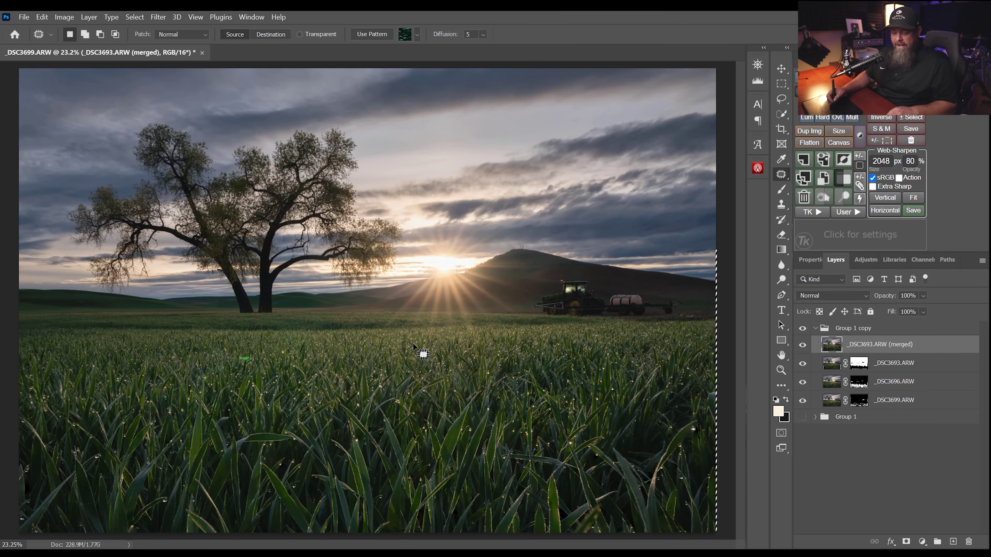
key("ctrl+w")
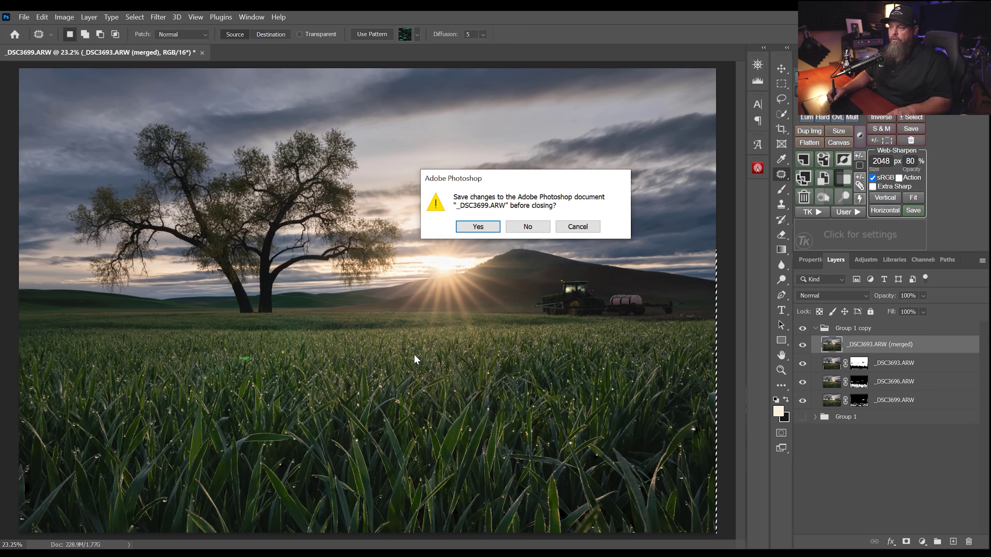